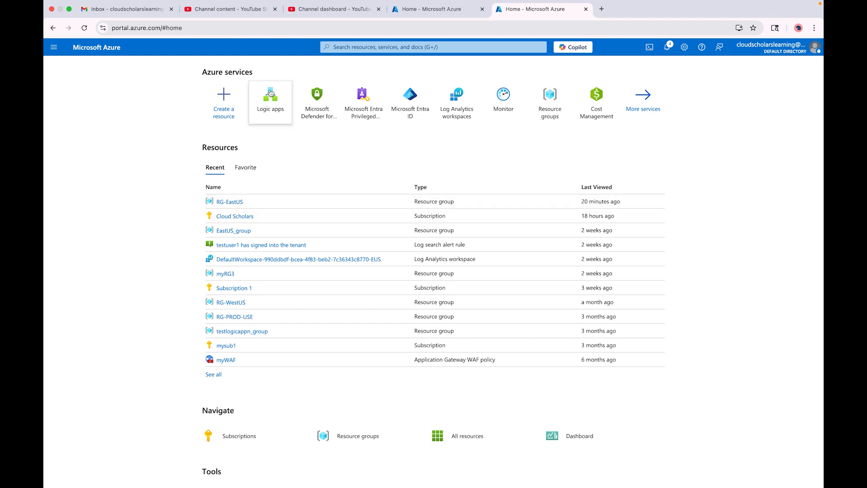
Start creating a new logic app with the Standard Workflow Service Plan hosting option.
click(358, 47)
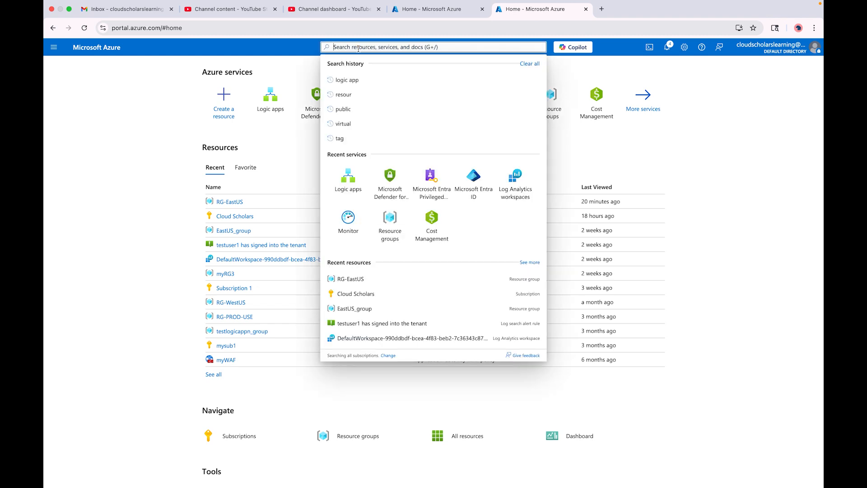
click(269, 95)
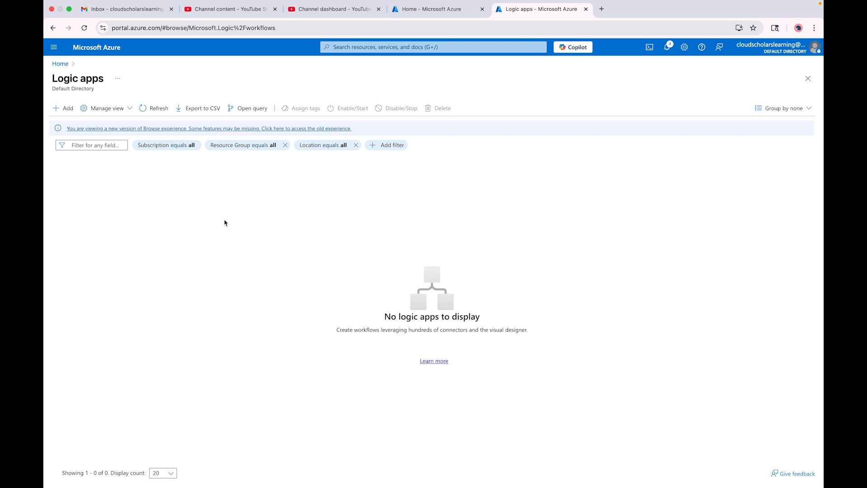
click(64, 110)
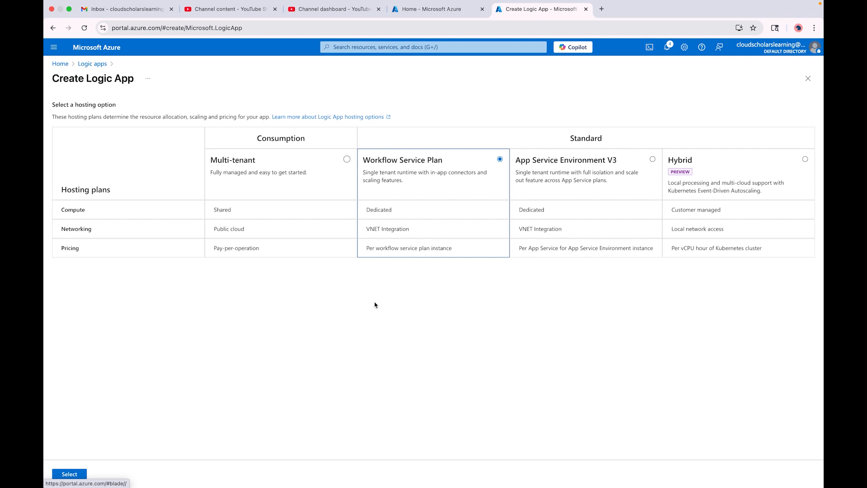
click(68, 474)
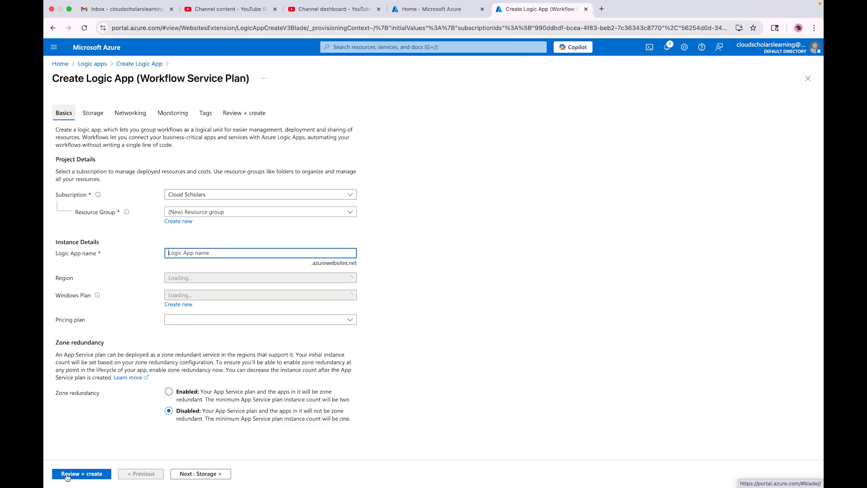
Assign the logic app to resource group RG-EastUS and name it Logicapp2345Wont.
click(217, 213)
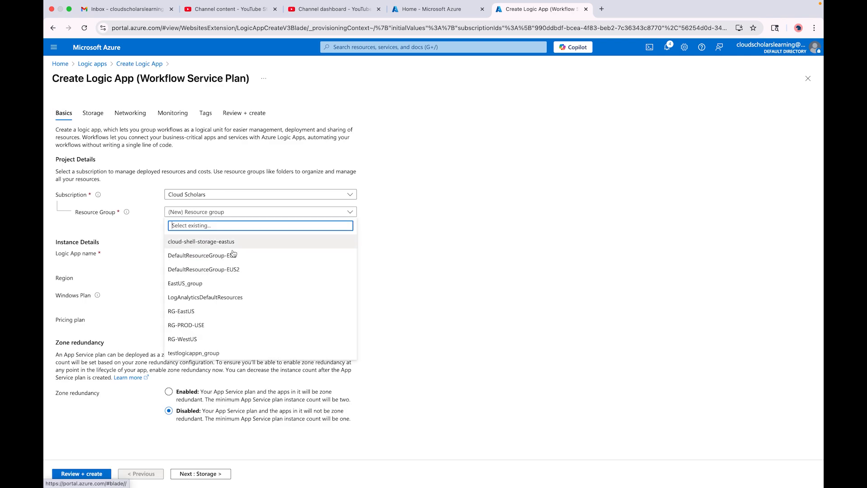
click(212, 312)
click(215, 252)
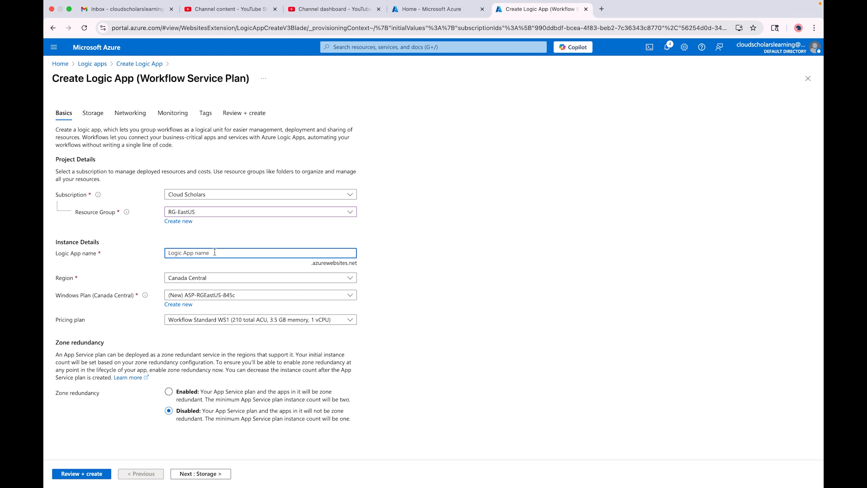
text(Lo)
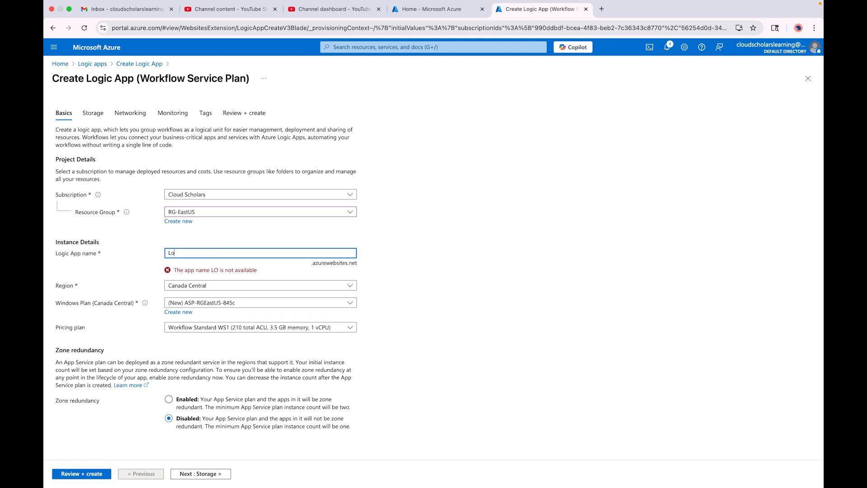
text(cigapp2345)
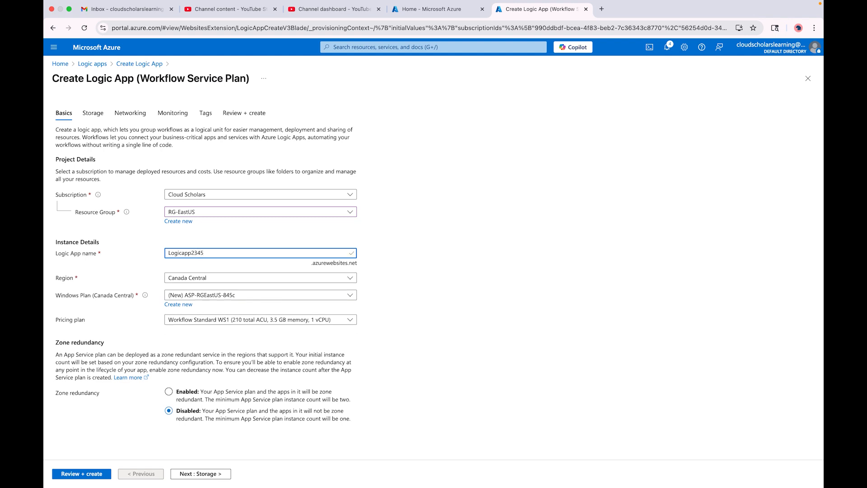
text(Wont)
Keep the default storage settings, then review and create the Workflow Service Plan logic app.
click(199, 474)
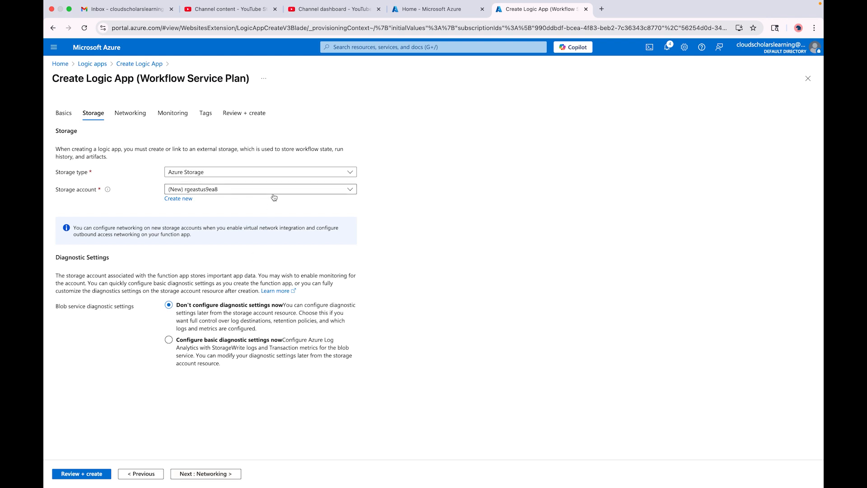
click(102, 473)
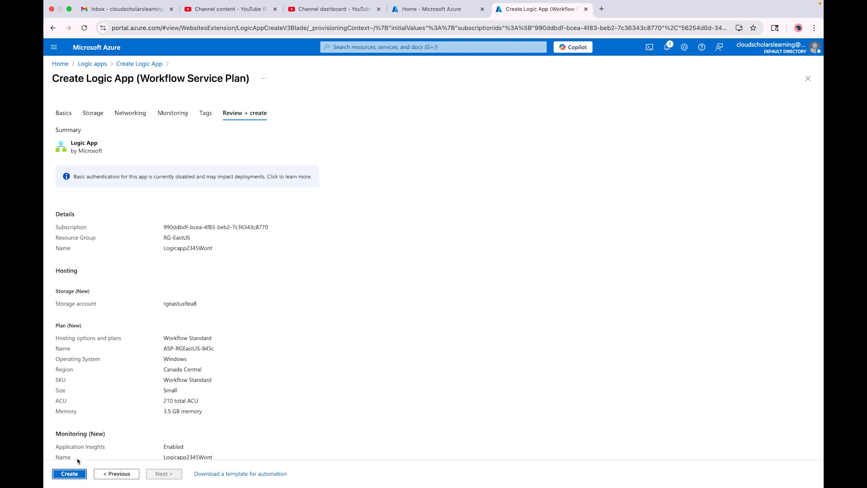
click(70, 473)
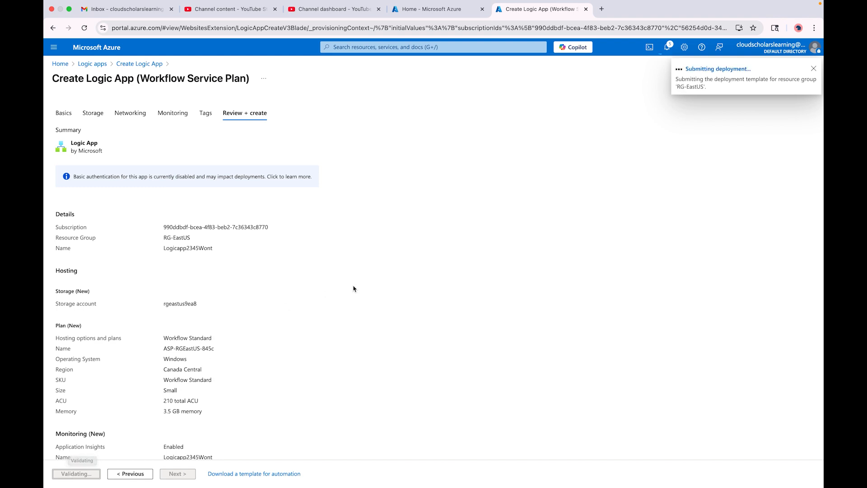
In the other Azure portal browser tab, start another logic app with the Consumption Multi-tenant hosting option.
click(447, 17)
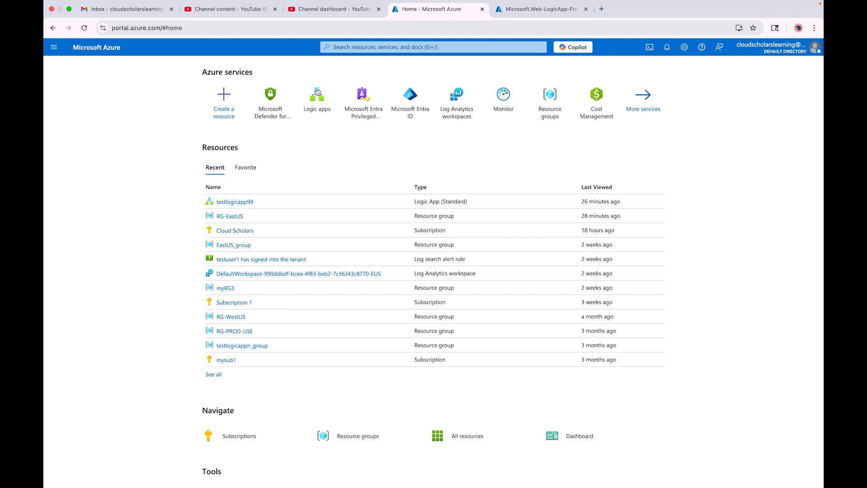
click(310, 101)
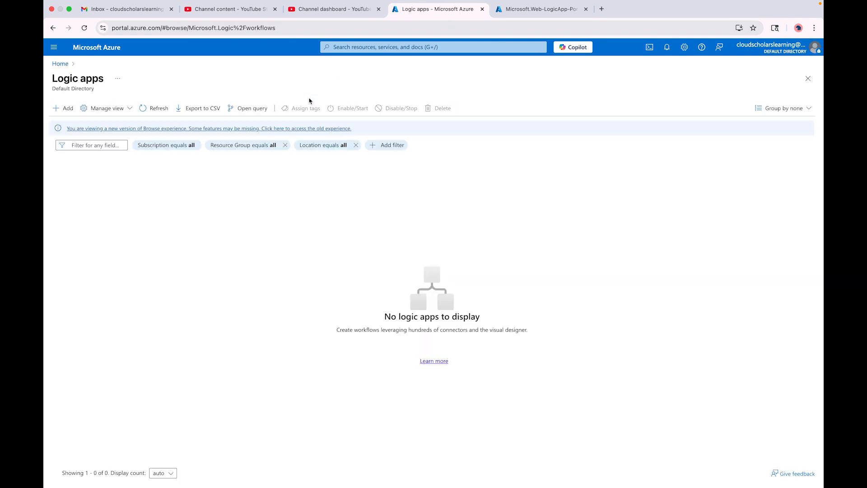
click(66, 111)
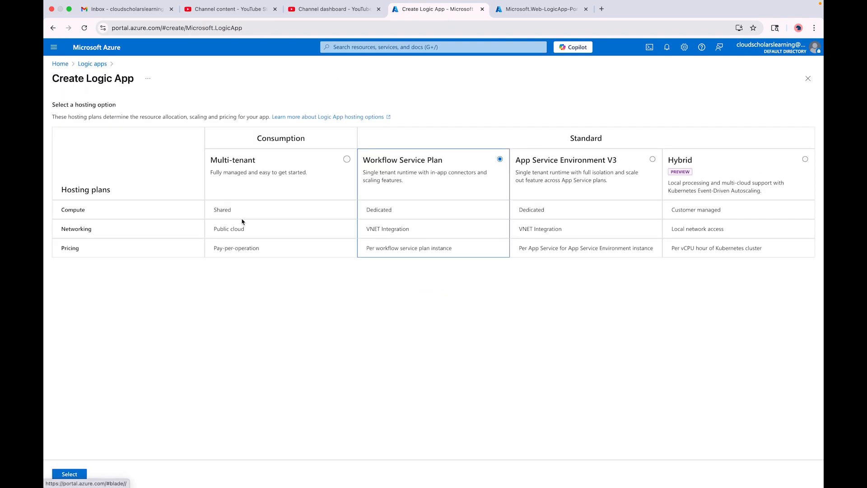
click(347, 160)
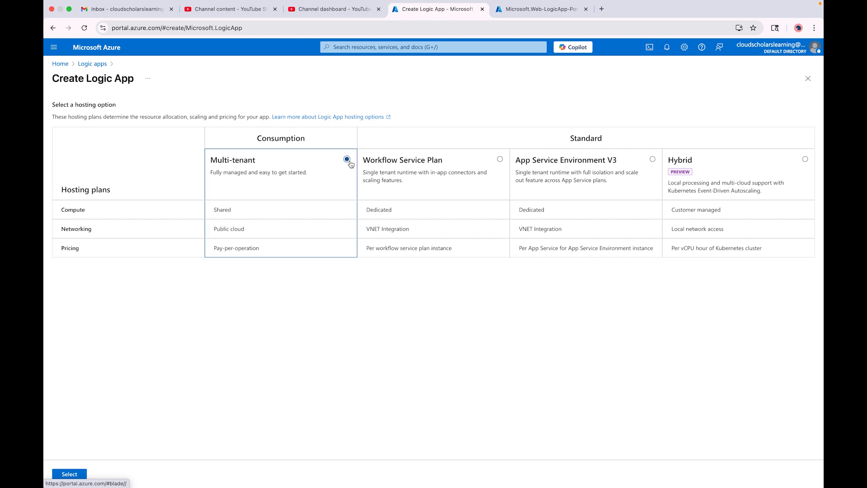
click(67, 474)
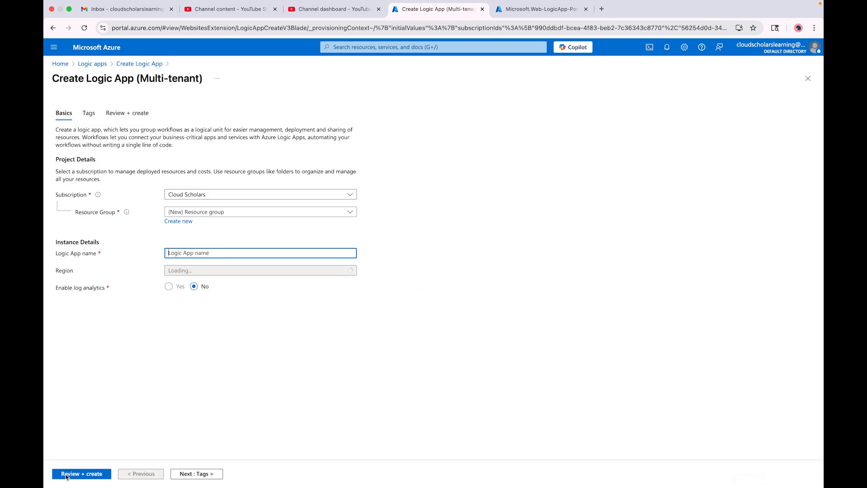
Create the multi-tenant logic app ytlogicappdemo in resource group RG-EastUS, keeping the remaining defaults.
click(192, 214)
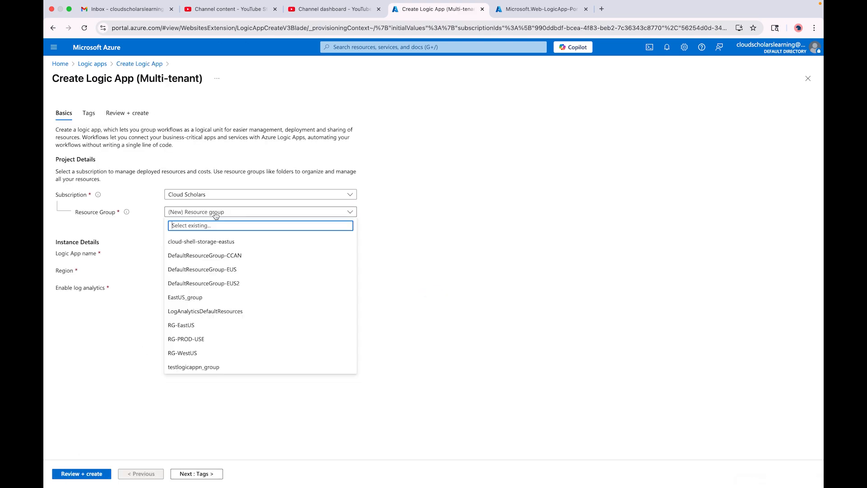
click(210, 326)
click(219, 252)
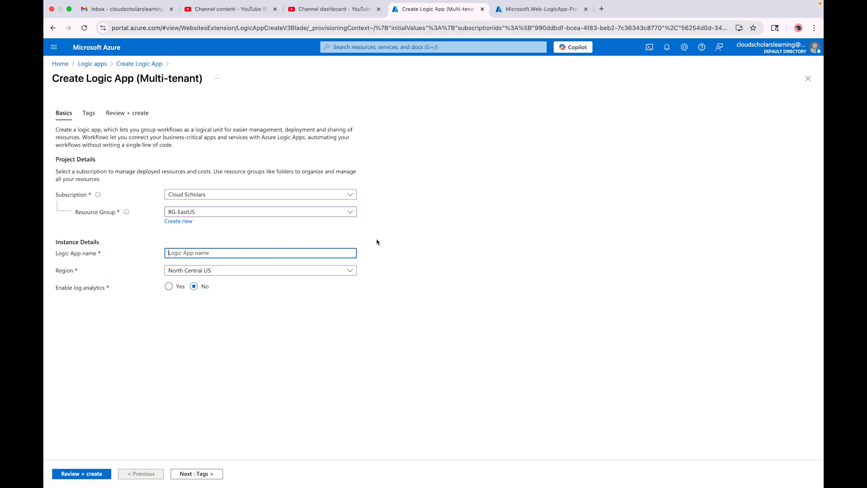
text(ytlogicappdemo)
click(97, 474)
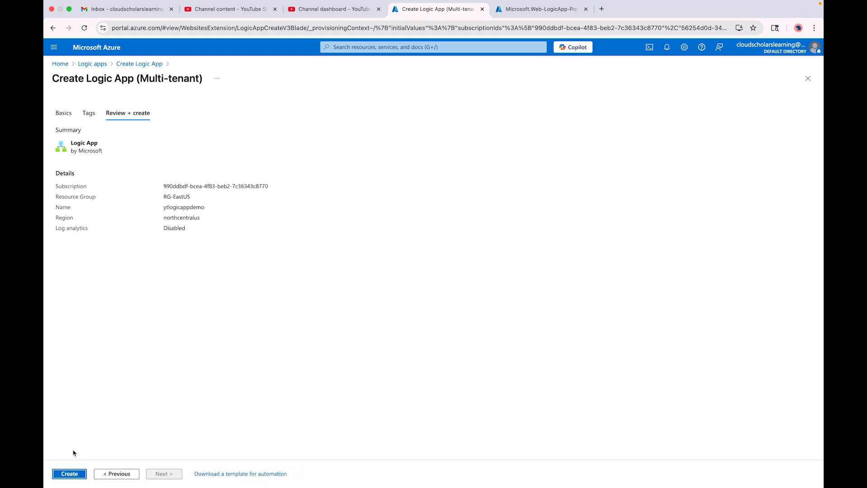
click(68, 472)
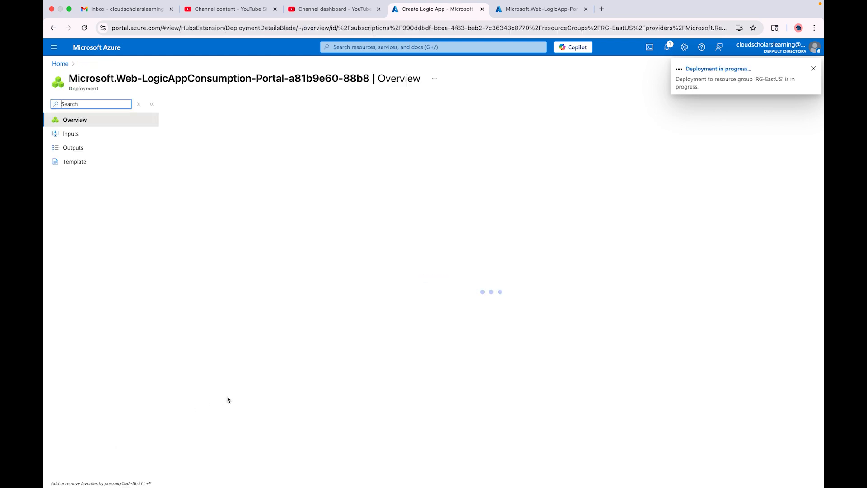
View the deployed Logicapp2345Wont and ytlogicappdemo resources, and check both in the Logic apps list.
click(521, 15)
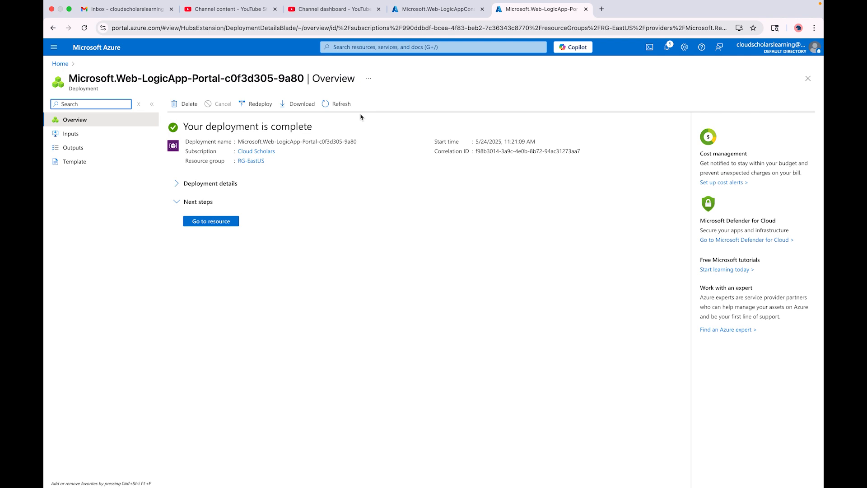
click(212, 221)
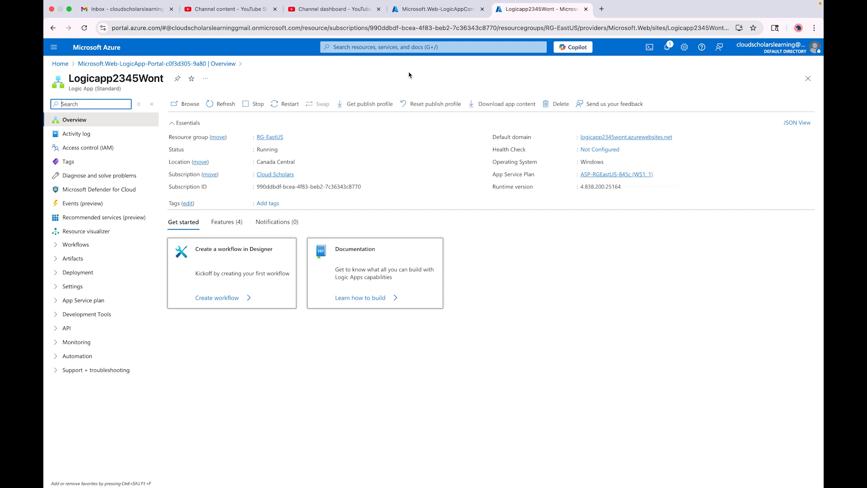
click(433, 14)
click(211, 225)
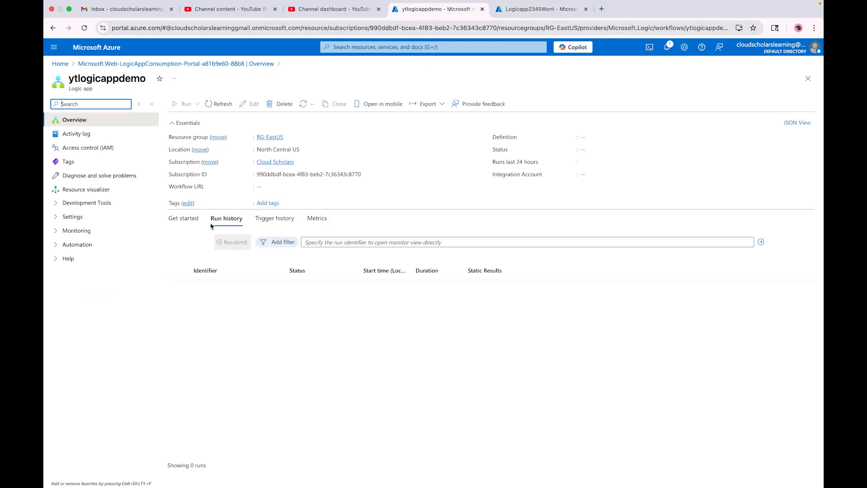
click(60, 64)
click(271, 96)
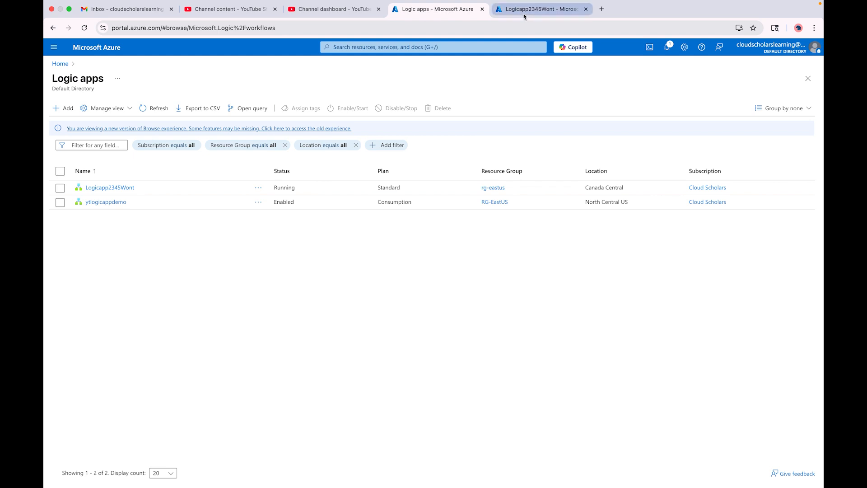
In the Logicapp2345Wont browser tab, go to Microsoft Defender for Cloud, dismiss the Defender CSPM offer and open Workflow automation.
click(538, 9)
click(368, 47)
click(399, 183)
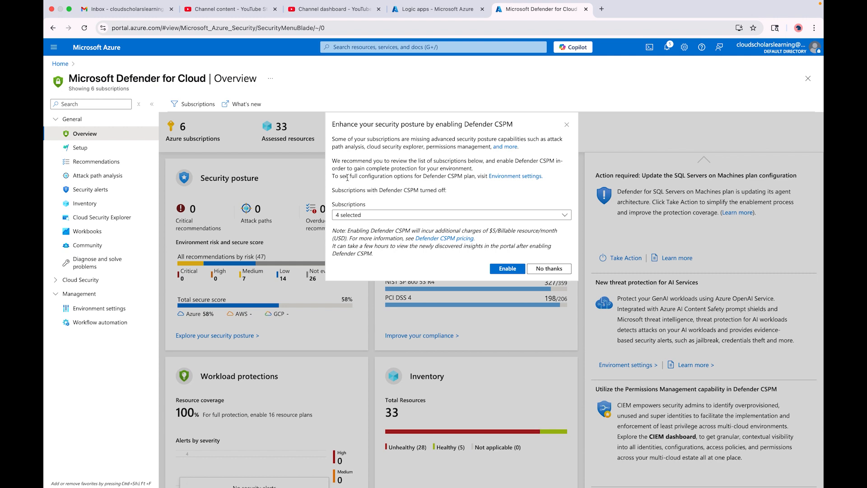
click(566, 125)
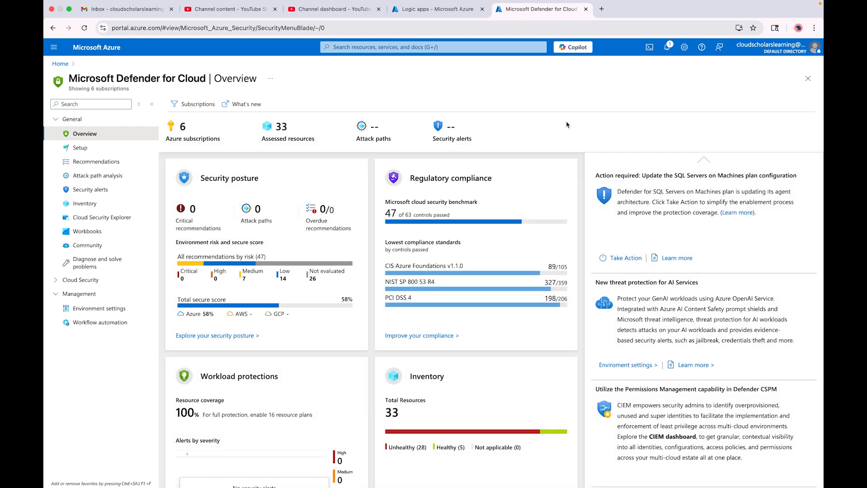
click(106, 322)
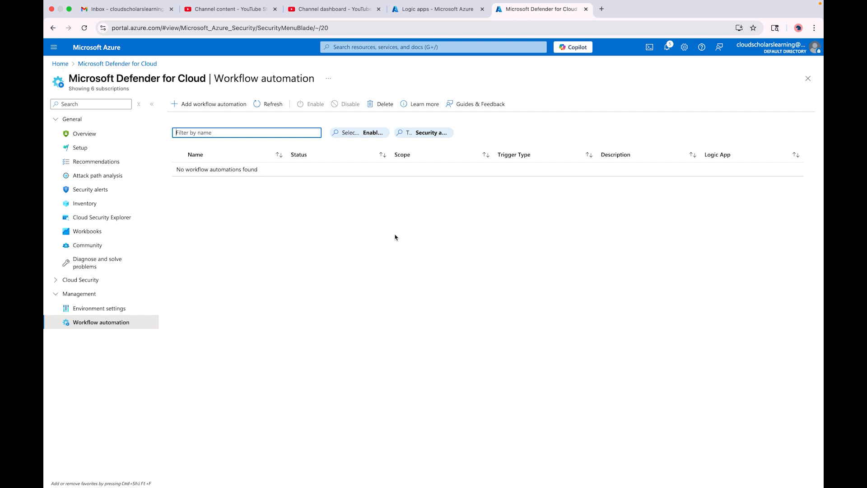
Examine the status and trigger type filter options for workflow automations without changing them.
click(359, 134)
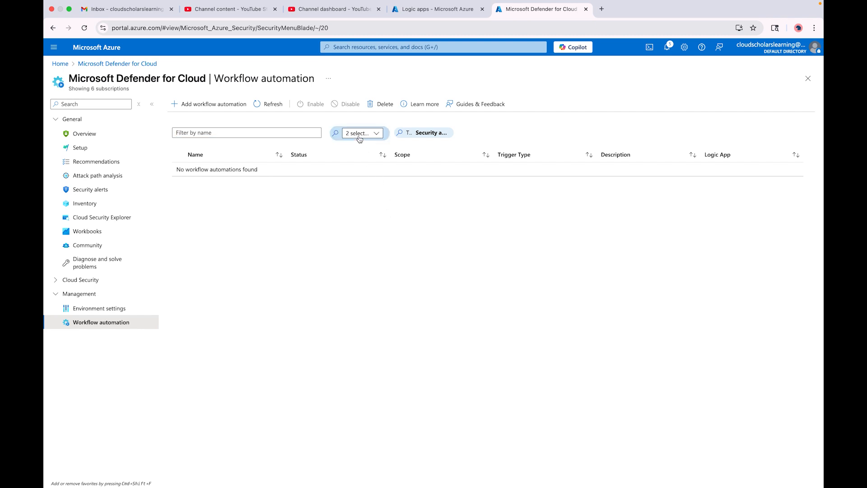
click(376, 133)
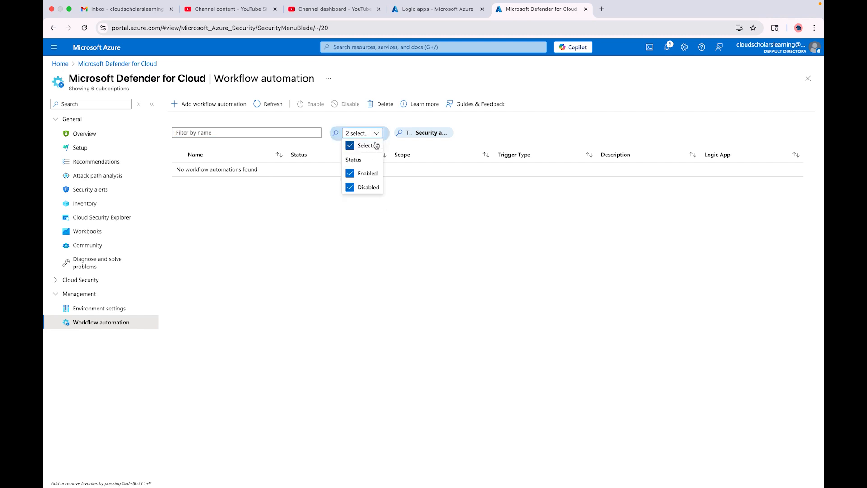
click(418, 193)
click(423, 134)
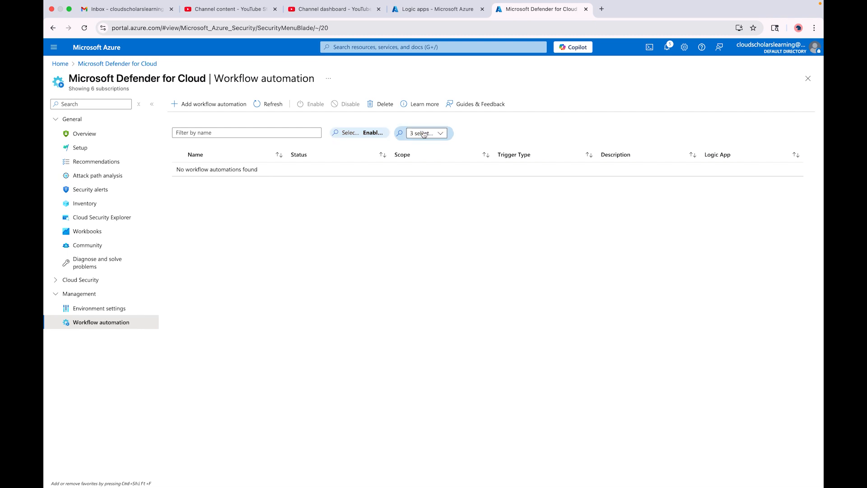
click(444, 134)
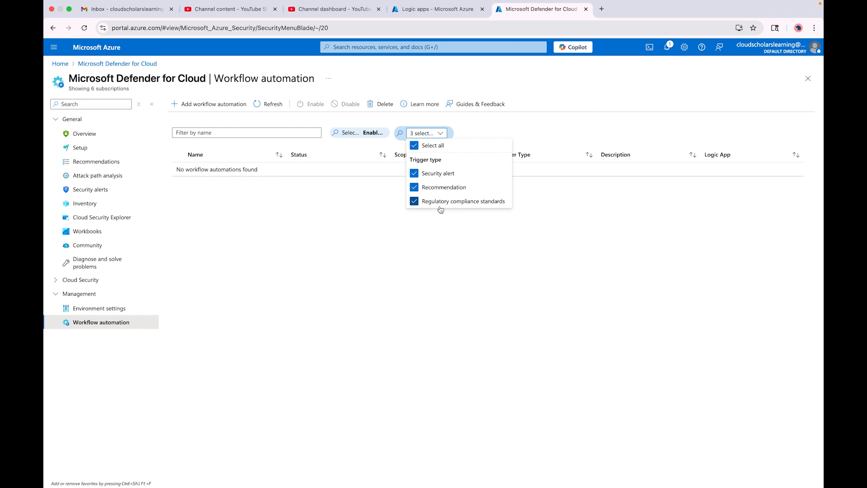
click(306, 221)
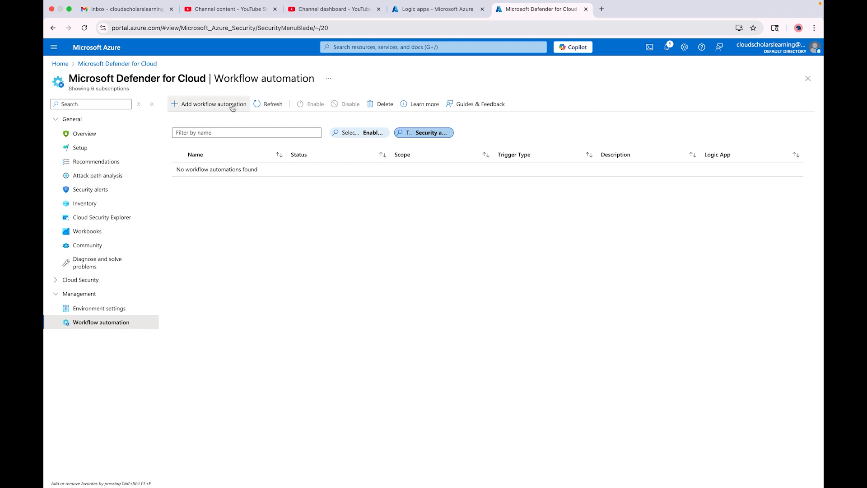
Start a new workflow automation named testcloudscholars with the description Testing for YT.
click(207, 106)
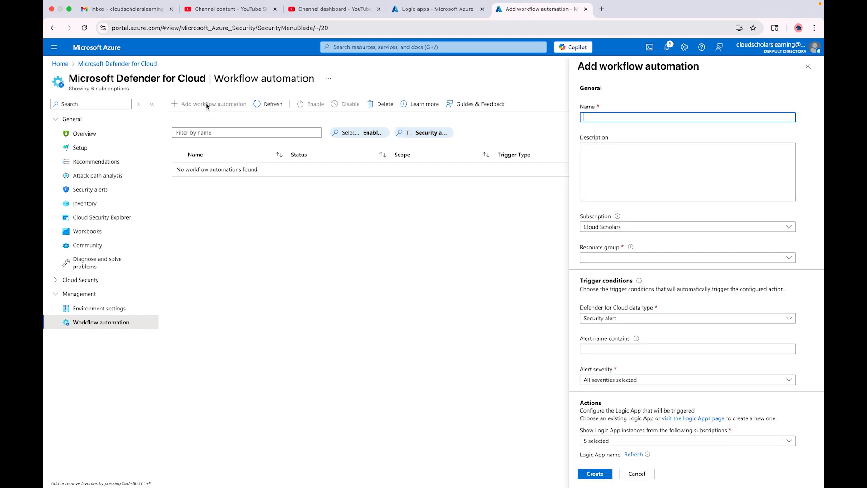
text(testcloudscholars)
key(Tab)
text(Testing f)
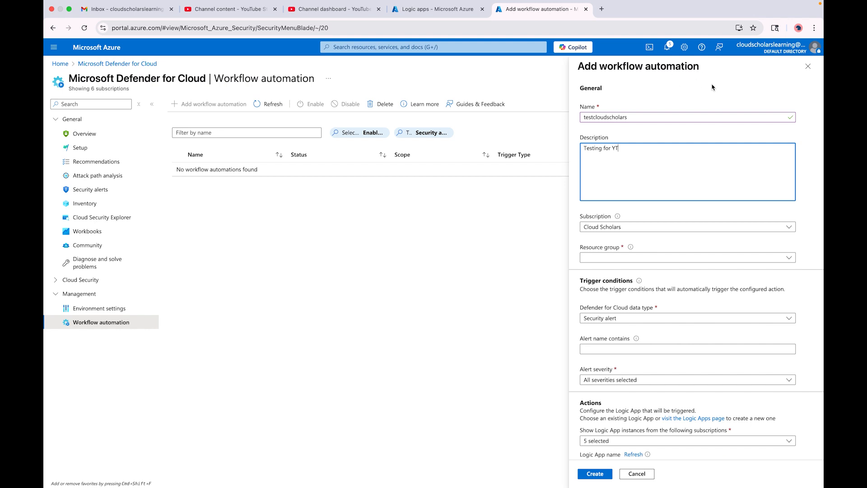
Assign the workflow automation to the Cloud Scholars subscription and the RG-EastUS resource group.
click(653, 228)
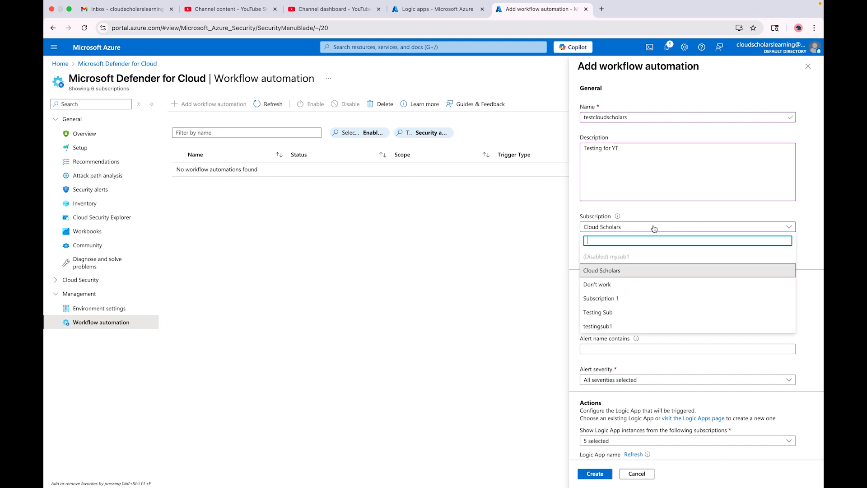
click(624, 271)
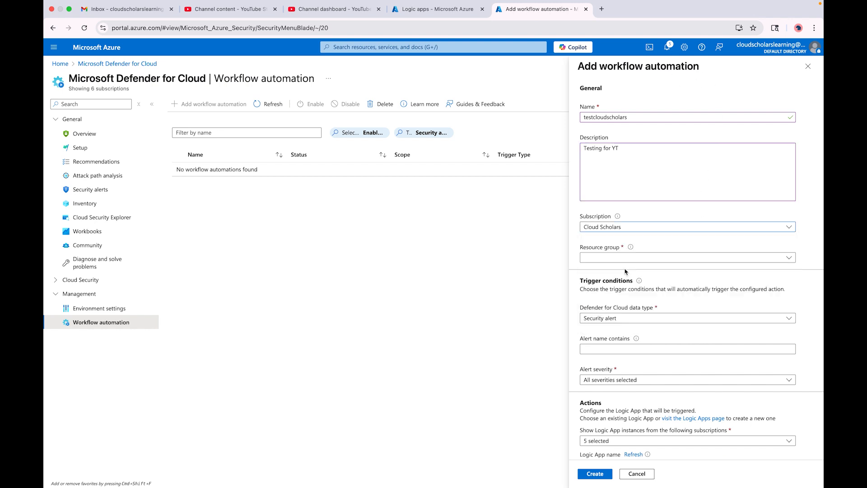
click(680, 259)
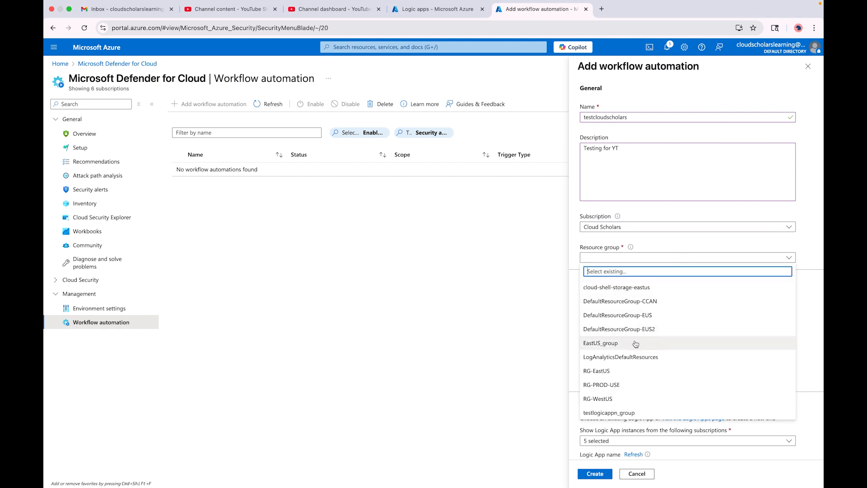
click(632, 371)
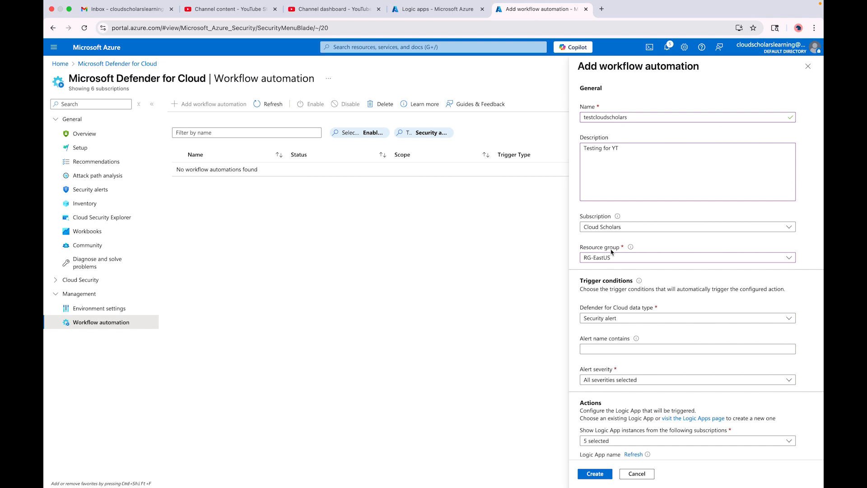
Examine the Defender for Cloud data type options for the trigger, keeping Security alert selected.
scroll(613, 251, down, 1)
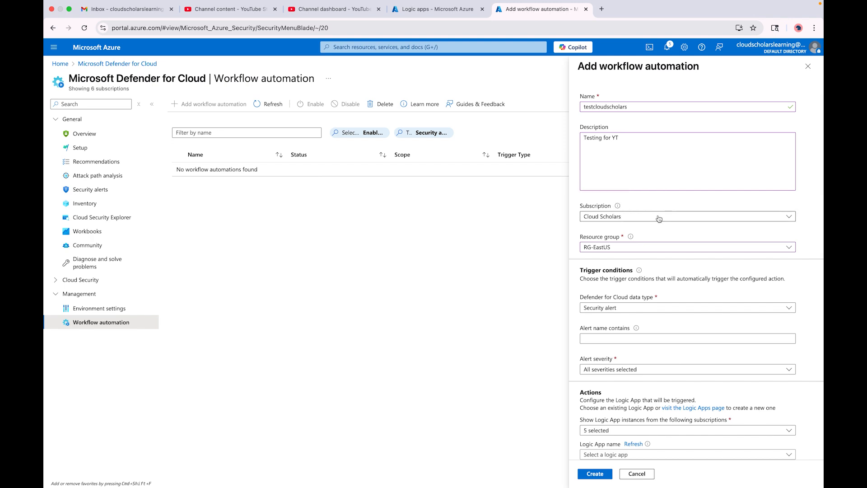
click(634, 310)
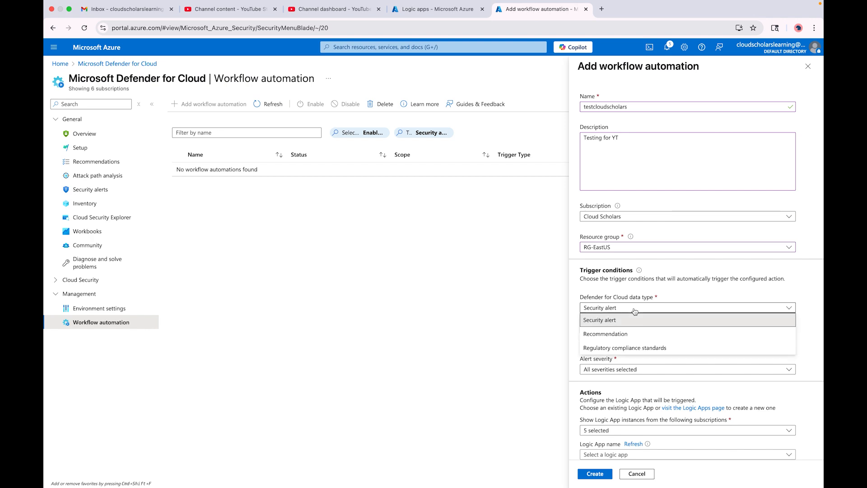
click(625, 319)
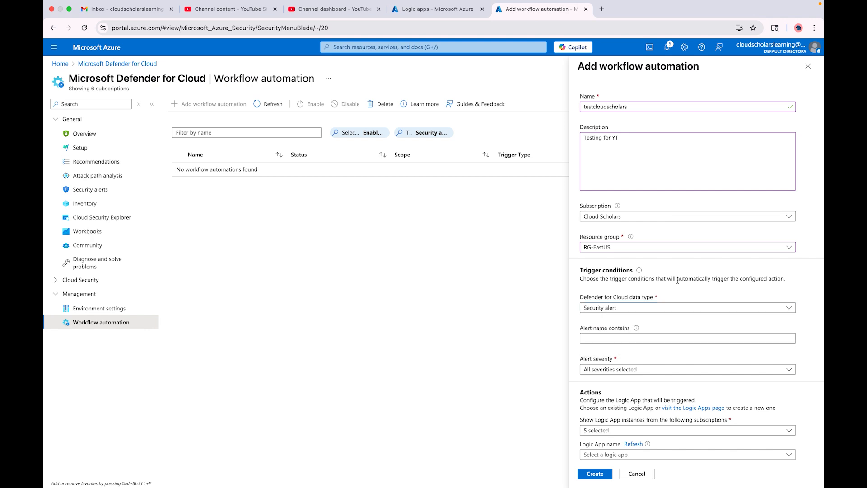
Set the trigger's data type to Recommendation and examine the available recommendation names without changing the selection.
click(634, 310)
click(626, 333)
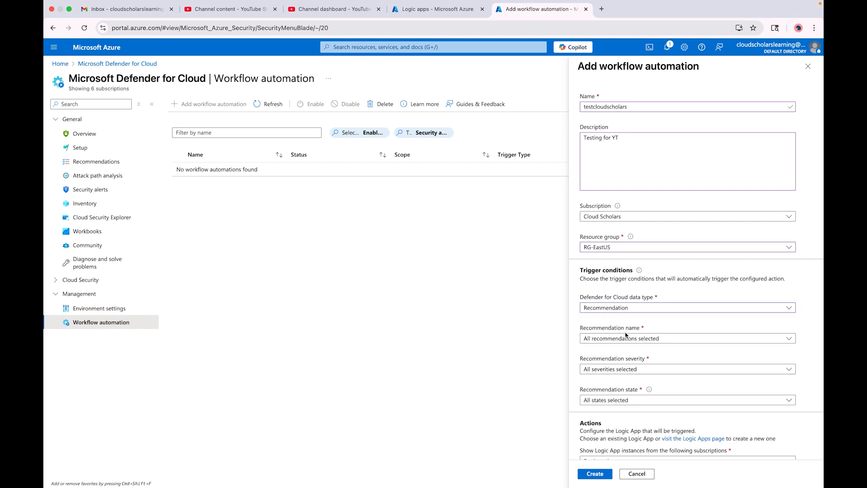
scroll(625, 335, up, 5)
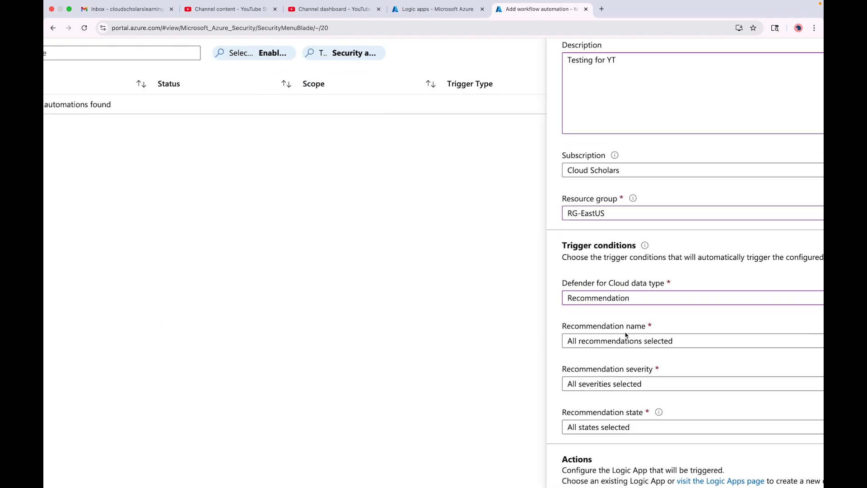
scroll(626, 335, right, 2)
scroll(626, 335, down, 1)
scroll(626, 335, right, 2)
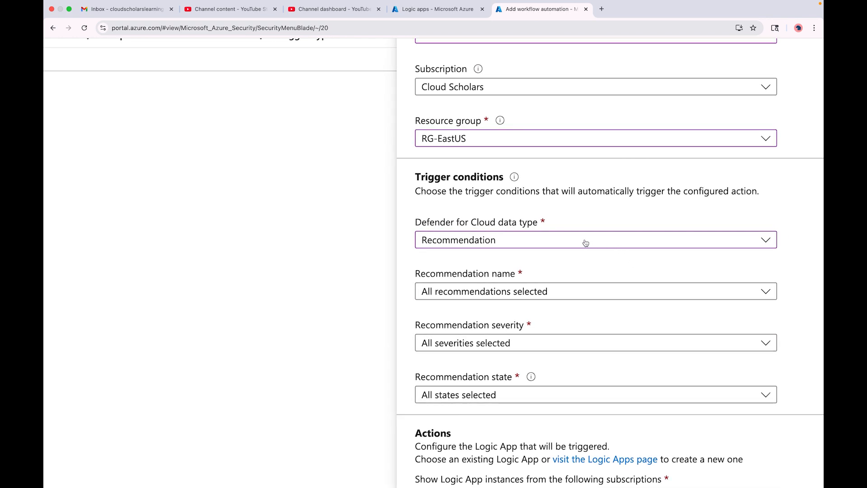
click(589, 297)
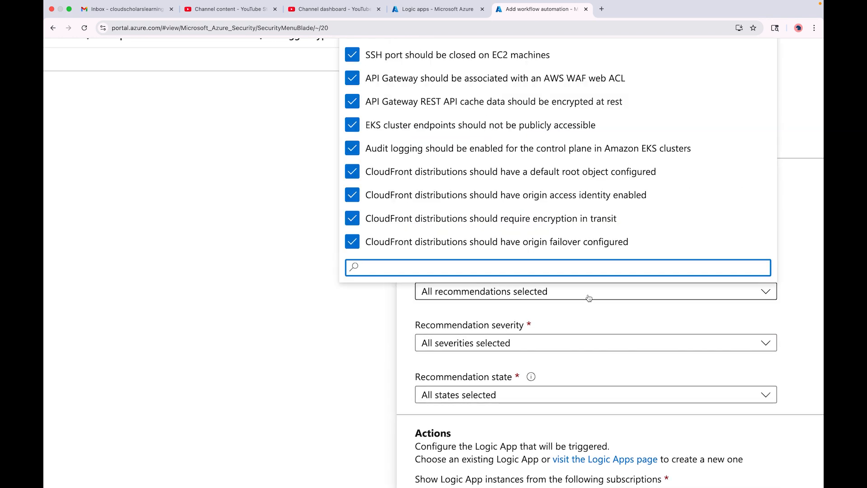
scroll(573, 192, down, 10)
scroll(573, 192, down, 15)
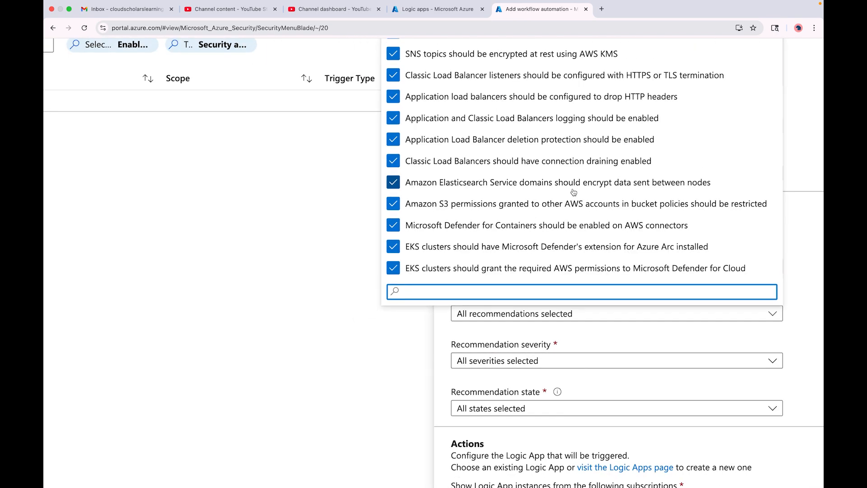
scroll(574, 192, down, 10)
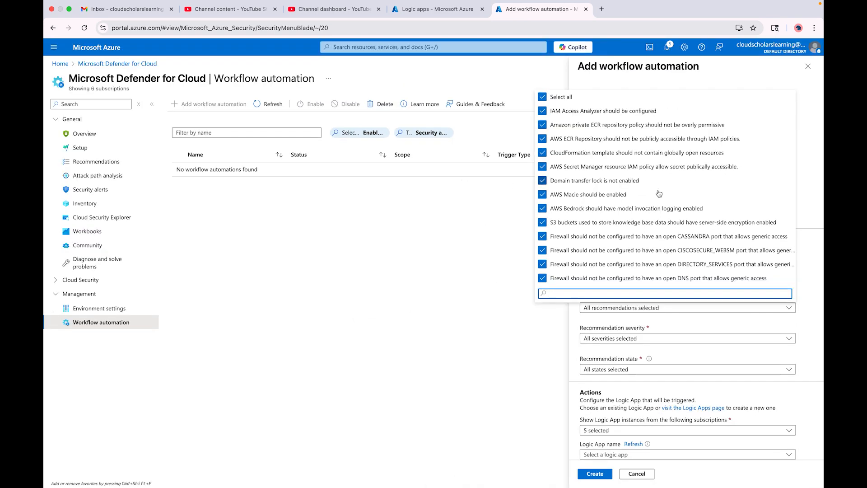
scroll(659, 193, down, 8)
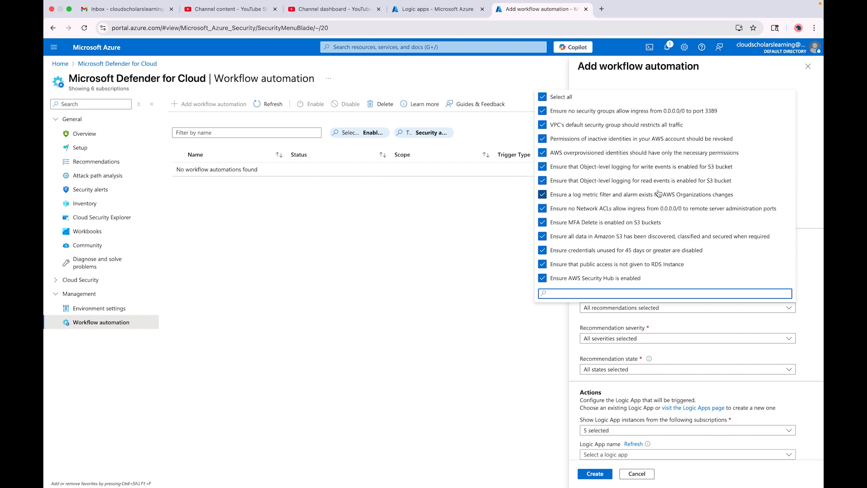
click(527, 337)
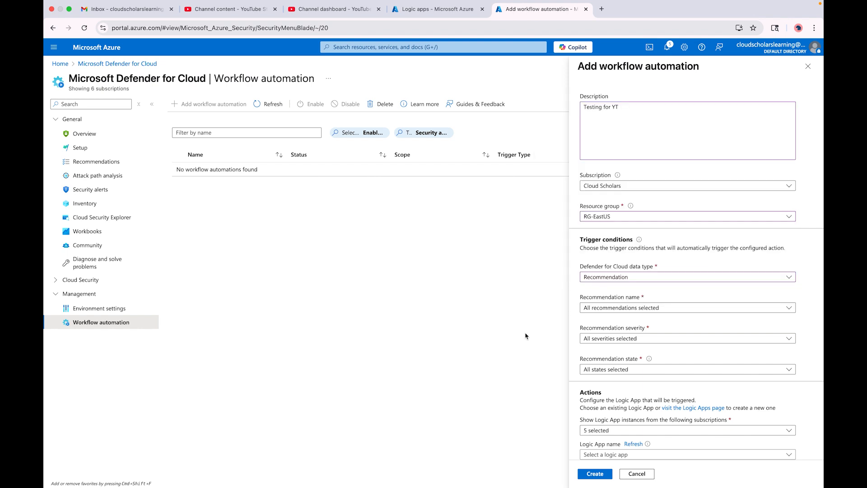
Examine the recommendation severity and recommendation state options, leaving every option selected.
click(657, 340)
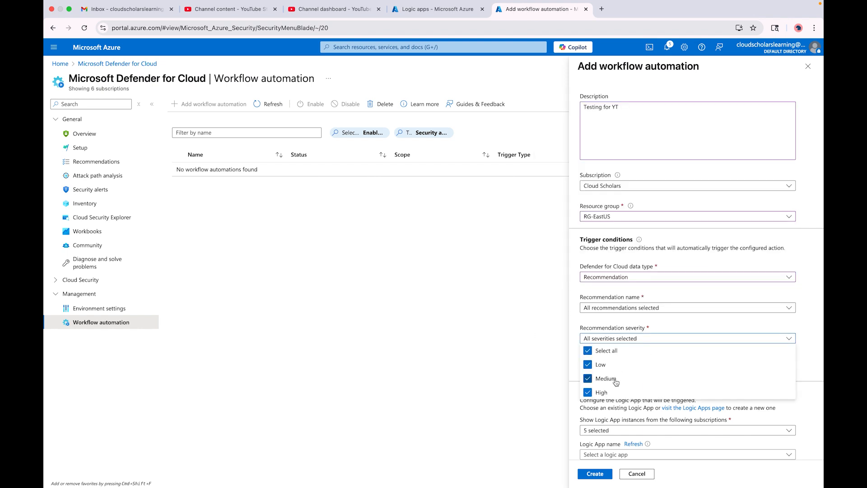
click(559, 381)
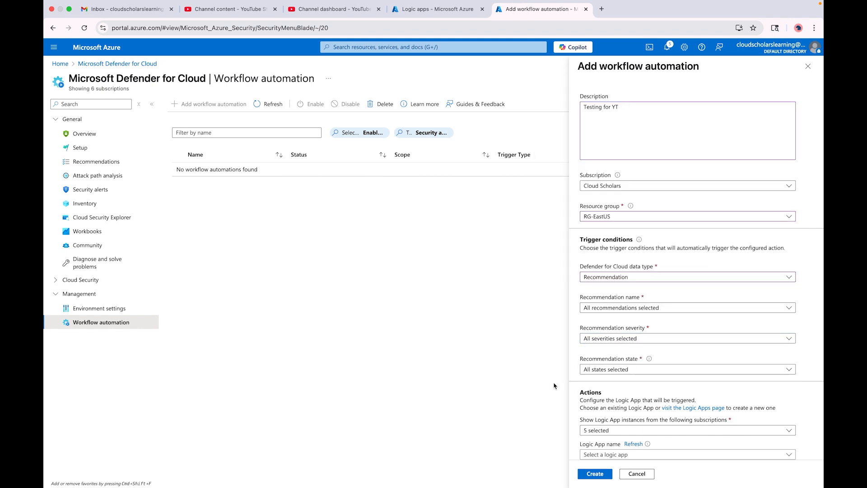
click(658, 369)
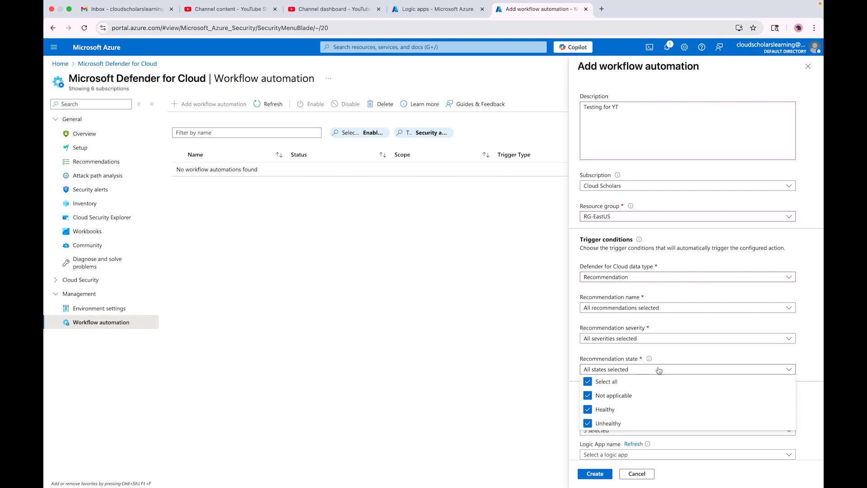
click(595, 350)
Set the trigger's data type to Regulatory compliance standards and examine the compliance standard and control state options.
click(618, 278)
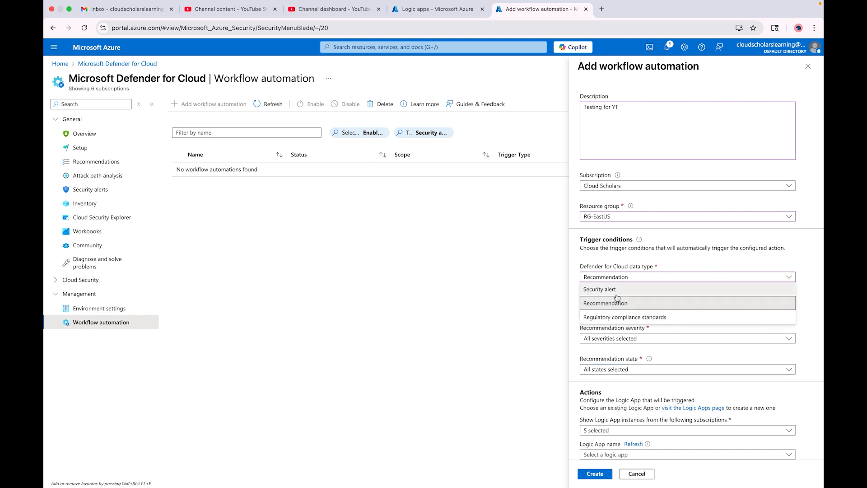
click(616, 317)
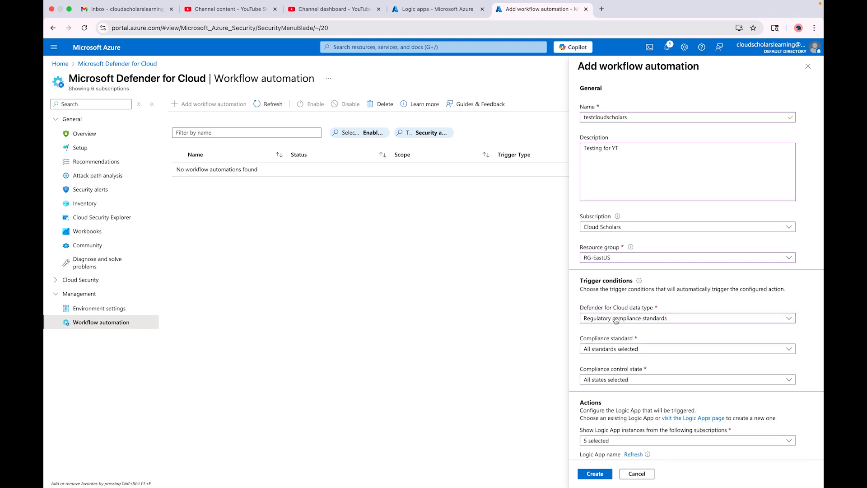
click(641, 350)
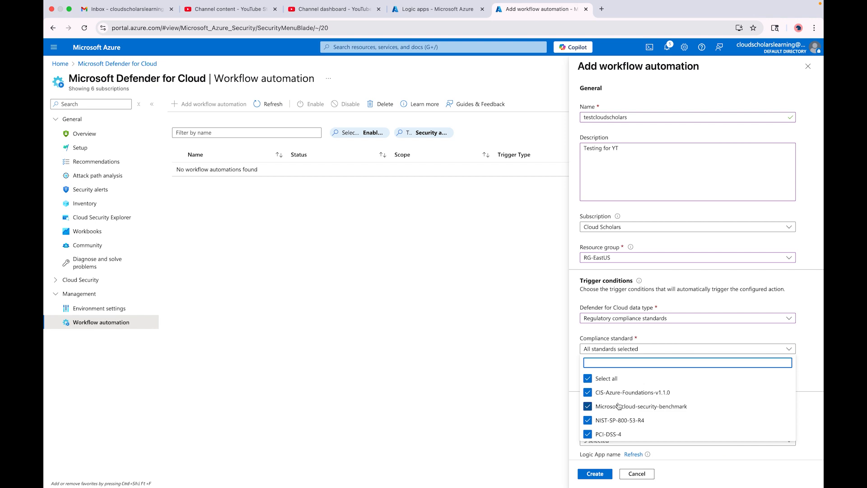
click(573, 382)
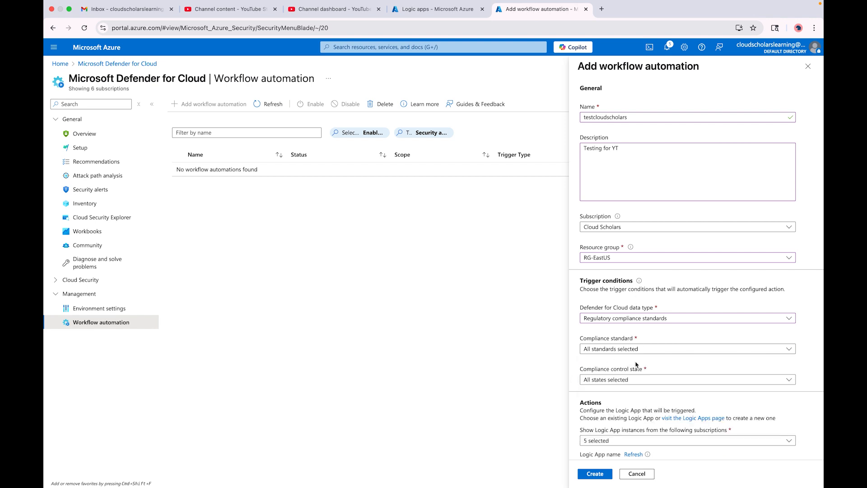
click(625, 382)
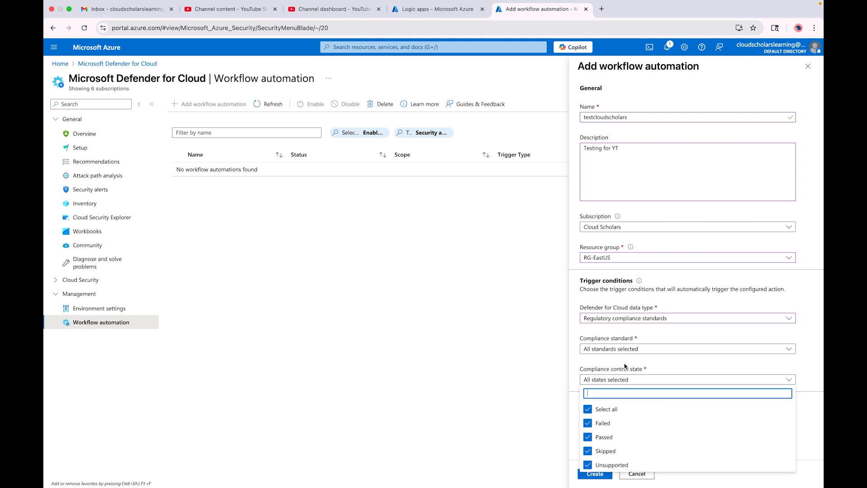
Set the trigger's data type to Security alert and require the alert name to contain Suspicious.
click(624, 319)
click(604, 333)
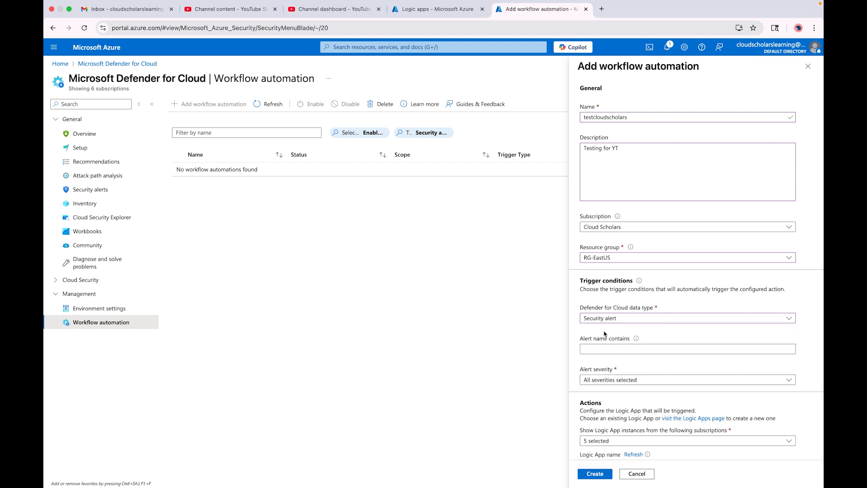
key(Tab)
text(Su)
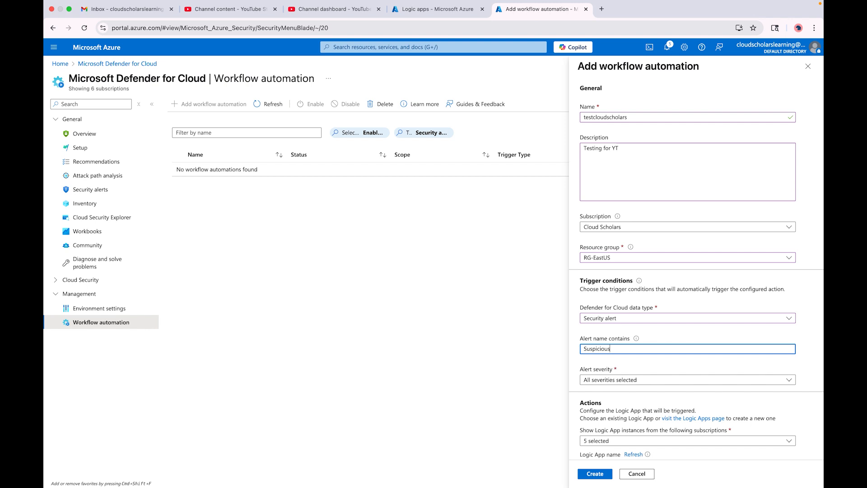
click(575, 354)
Examine the alert severity options and the subscriptions whose Logic App instances are shown, keeping both selections.
scroll(575, 354, down, 1)
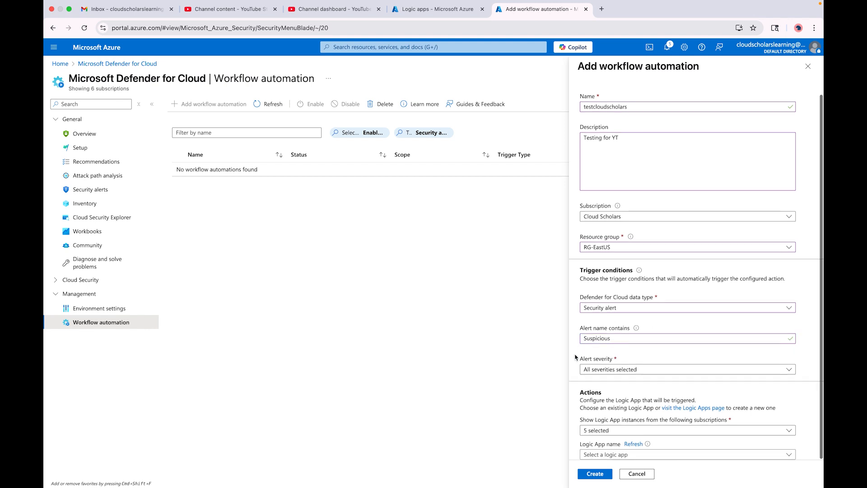
click(624, 371)
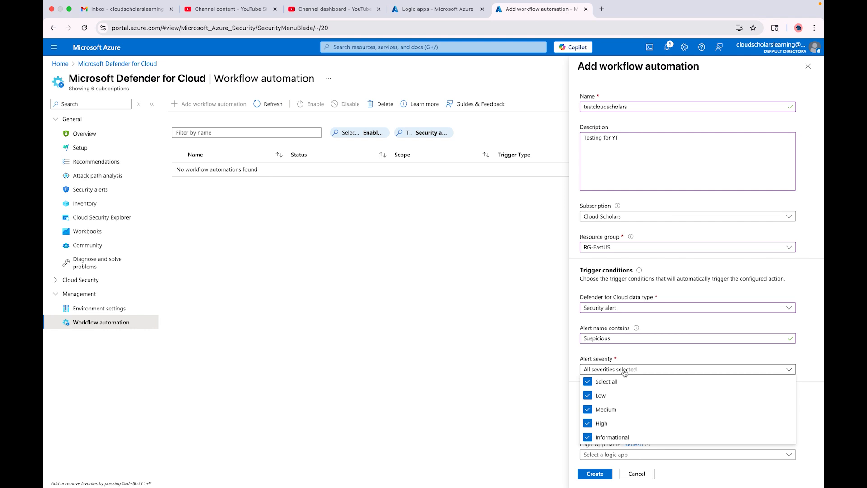
click(569, 359)
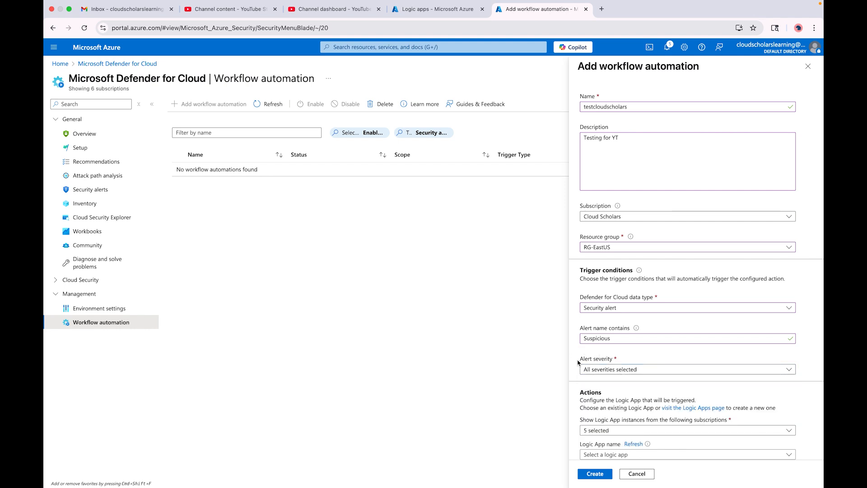
click(664, 433)
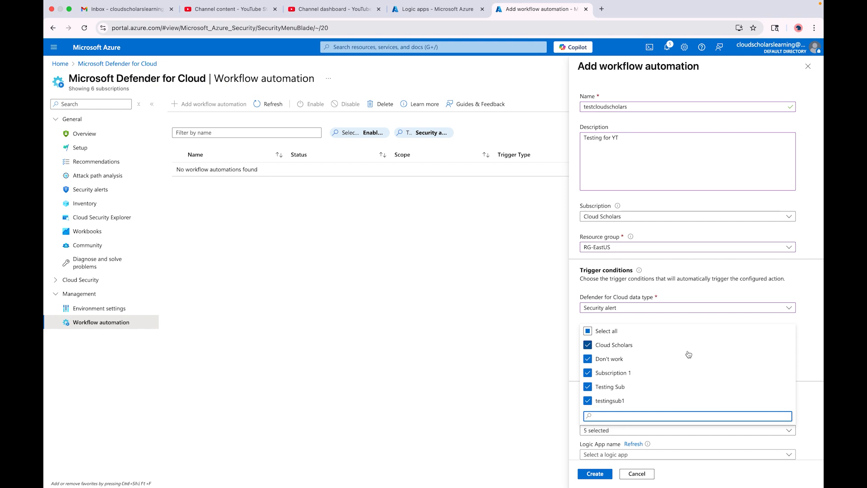
click(576, 351)
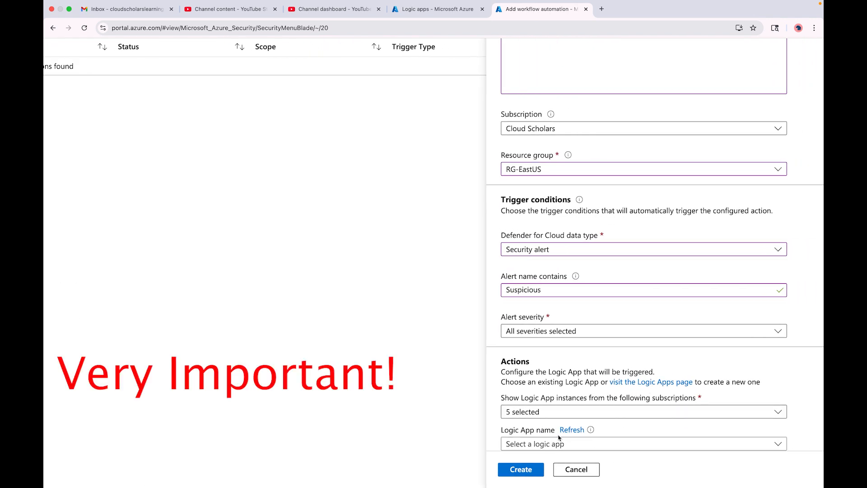
Check which logic apps the automation can trigger, and compare them with the Logic apps list in the other browser tab.
click(732, 445)
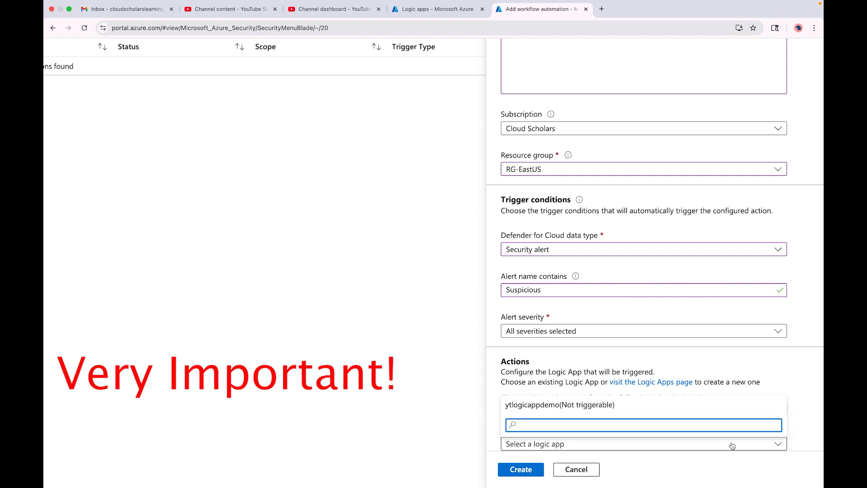
scroll(578, 434, up, 1)
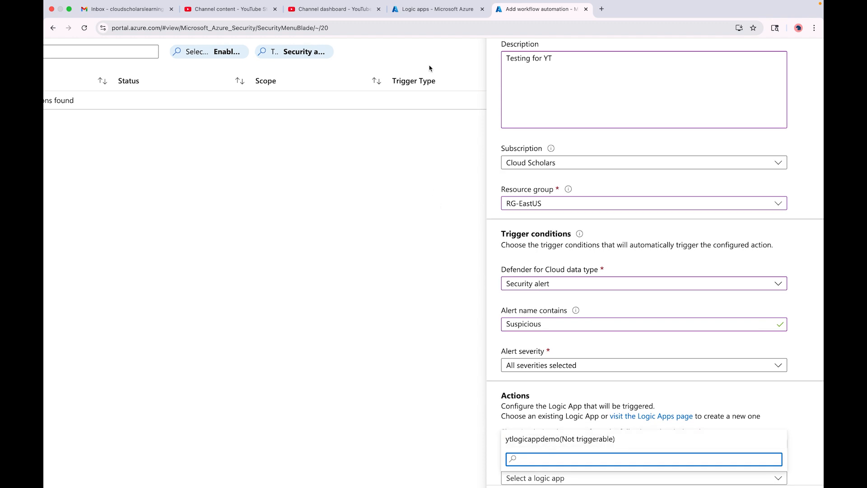
click(424, 13)
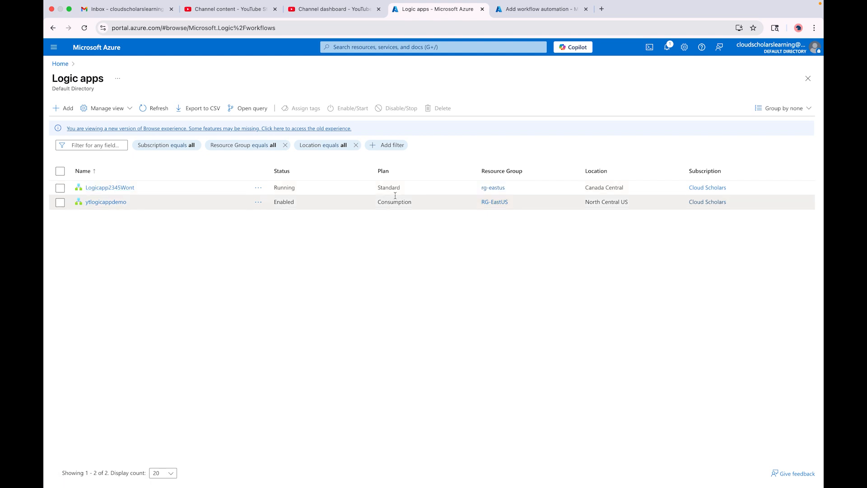
Recheck the logic app choices in the workflow automation form, and stop the Standard logic app Logicapp2345Wont.
click(528, 11)
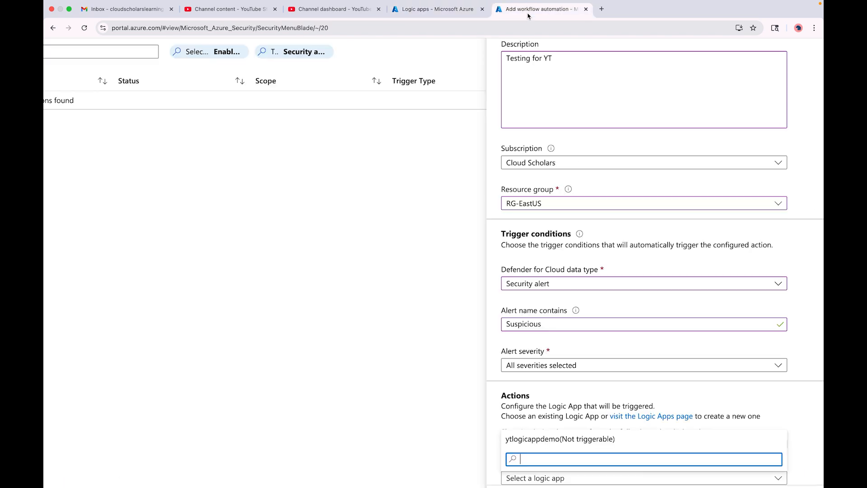
click(557, 443)
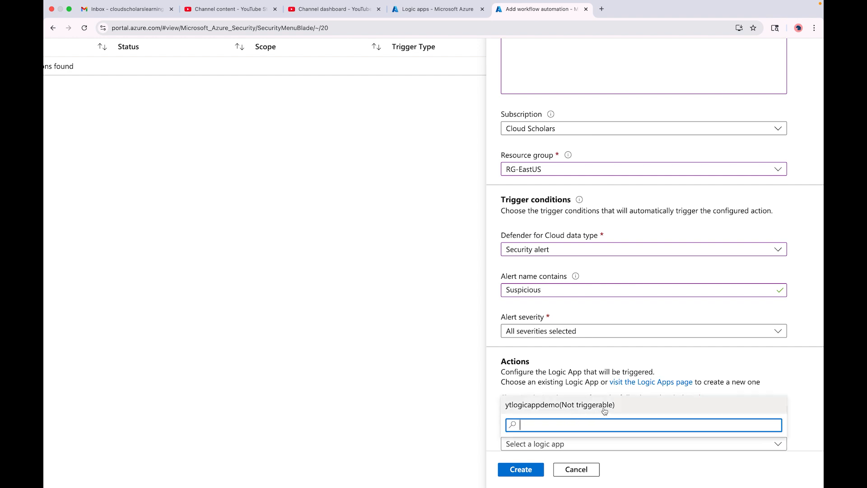
click(433, 16)
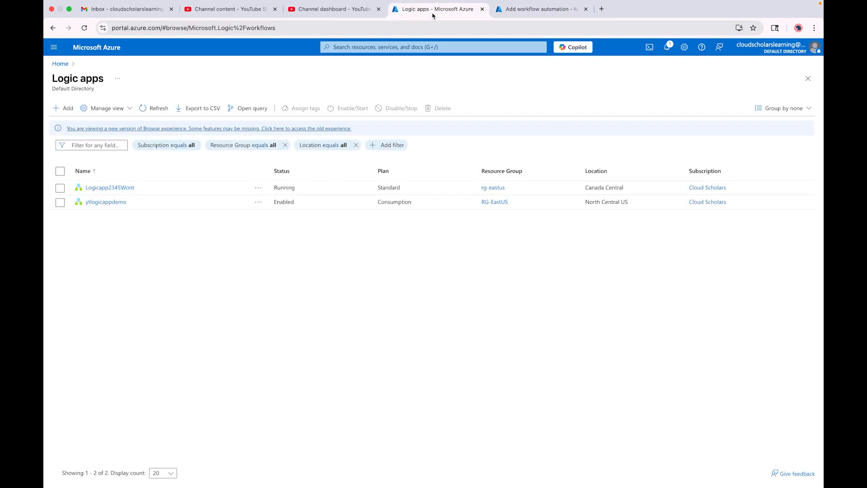
click(116, 189)
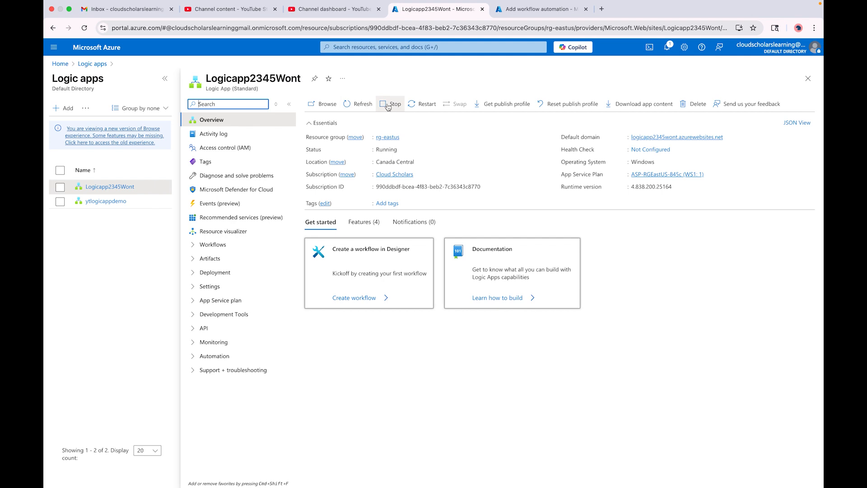
click(387, 105)
click(319, 151)
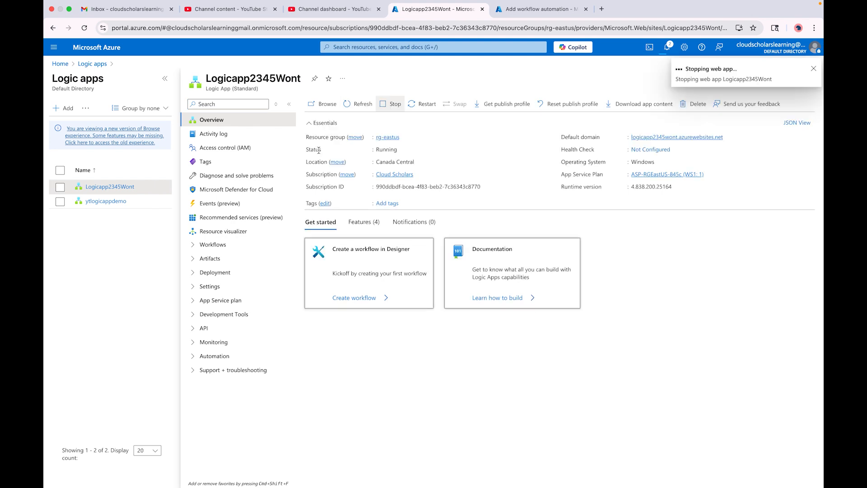
Delete the logic app Logicapp2345Wont together with its App Service plan, confirming with the app's name.
click(696, 105)
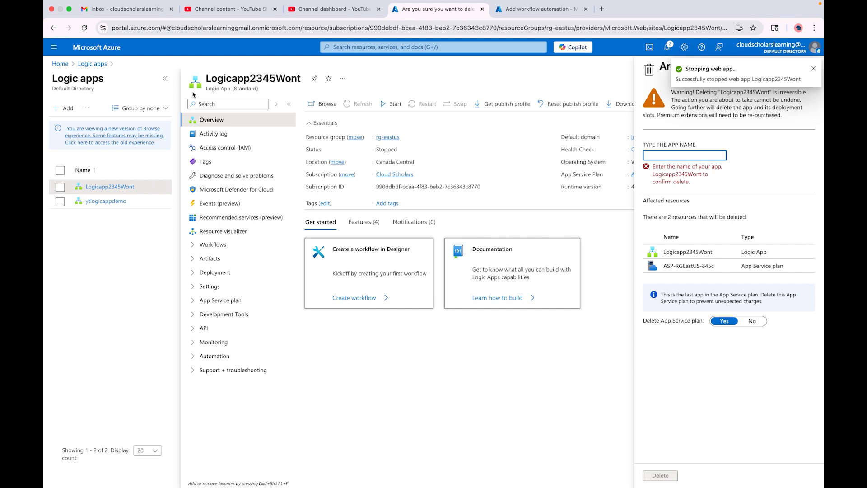
double_click(240, 74)
key(super+c)
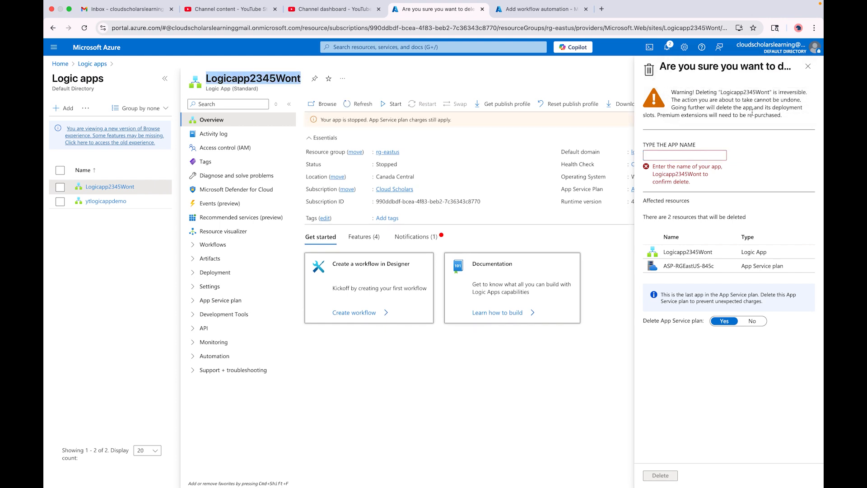
click(671, 154)
key(super+v)
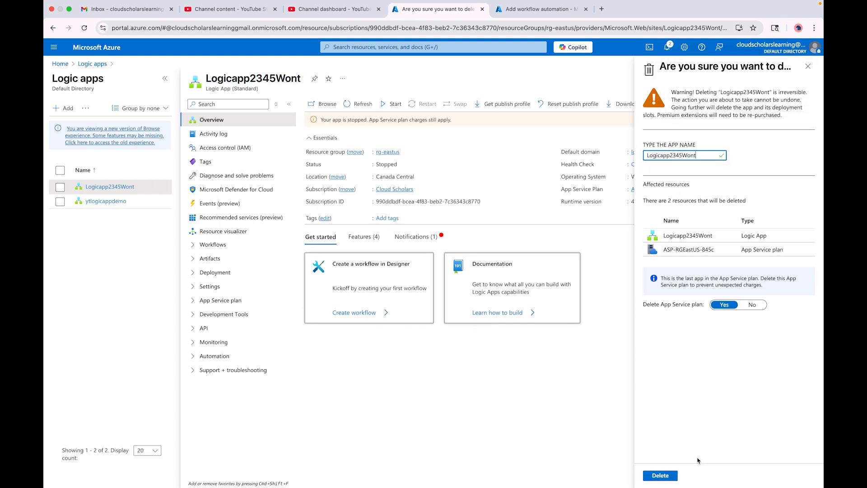
click(660, 475)
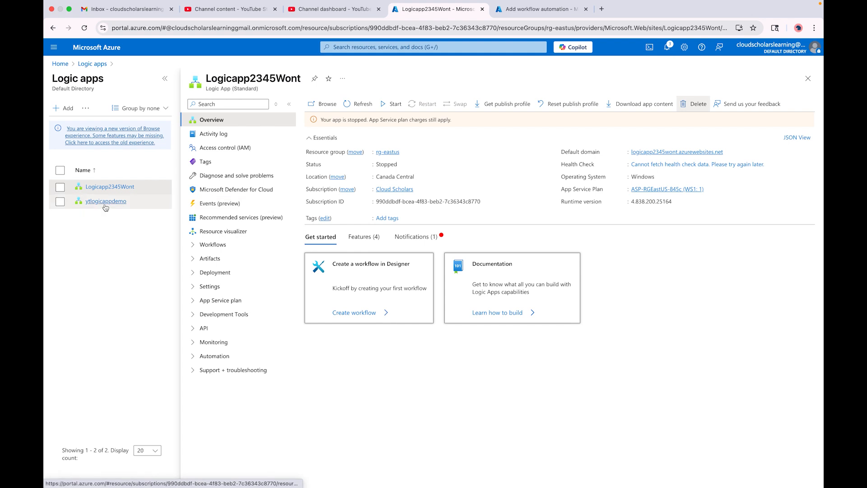
Edit the Consumption logic app ytlogicappdemo, add the "When a HTTP request is received" trigger and save the workflow.
click(540, 9)
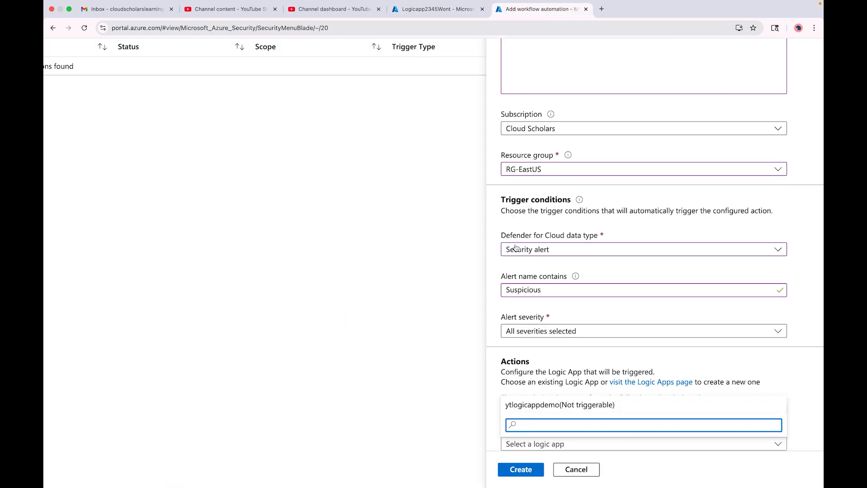
click(431, 10)
click(103, 203)
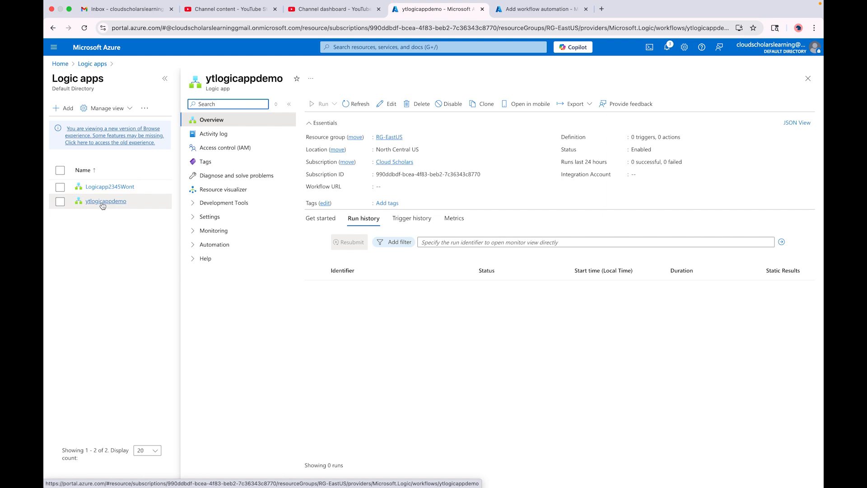
click(387, 106)
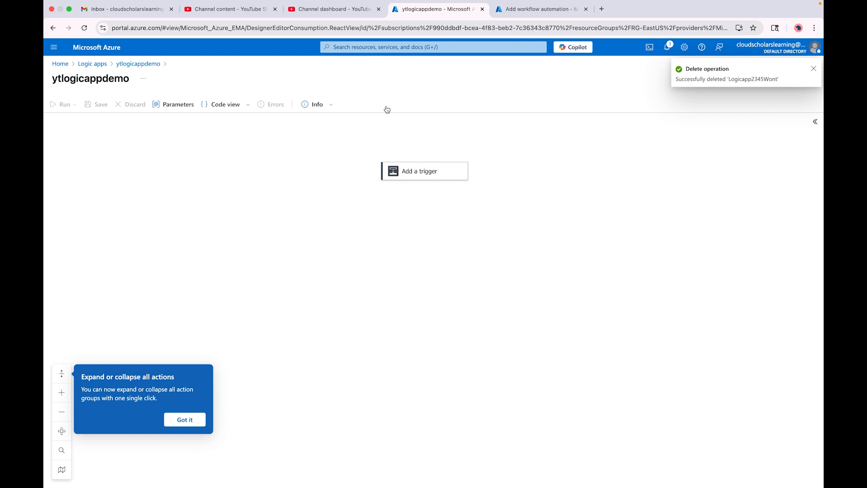
click(413, 173)
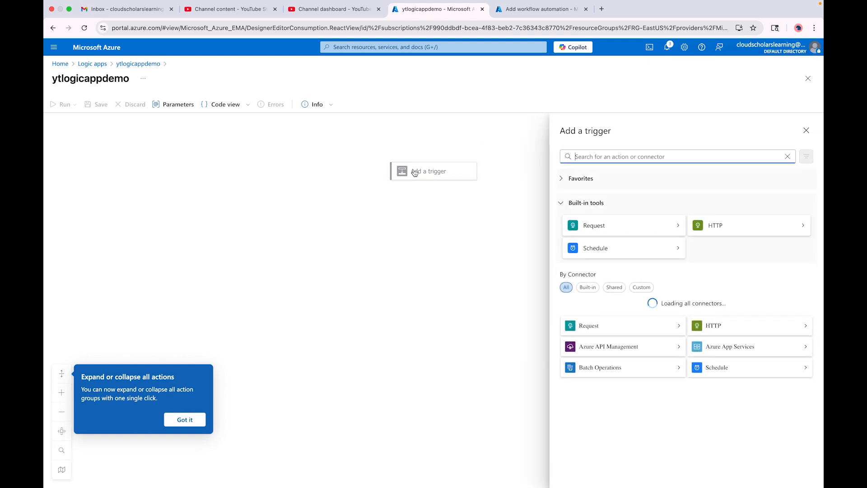
text(HTTP)
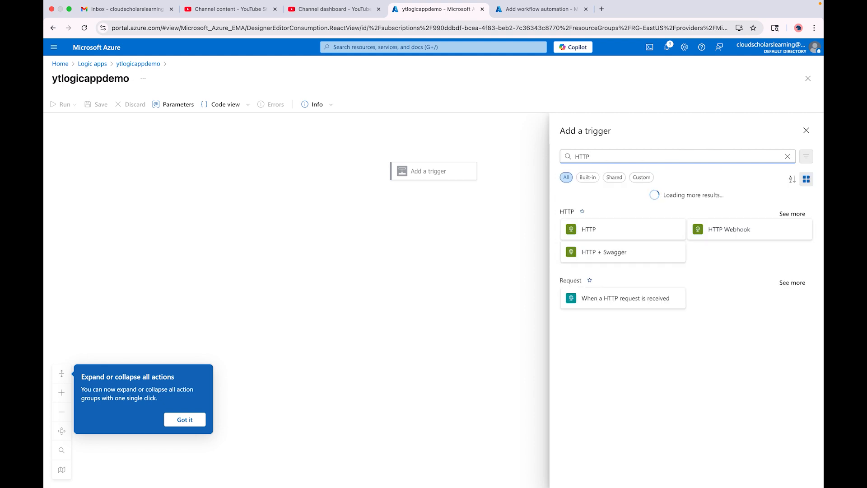
click(605, 306)
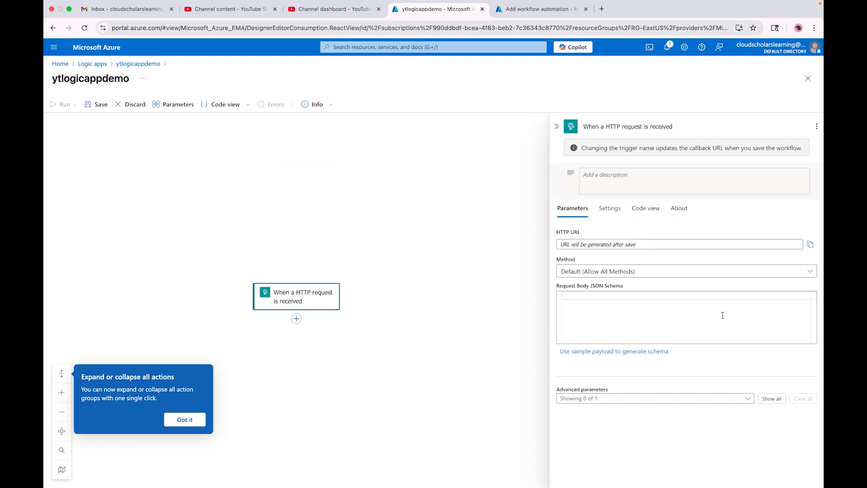
click(95, 106)
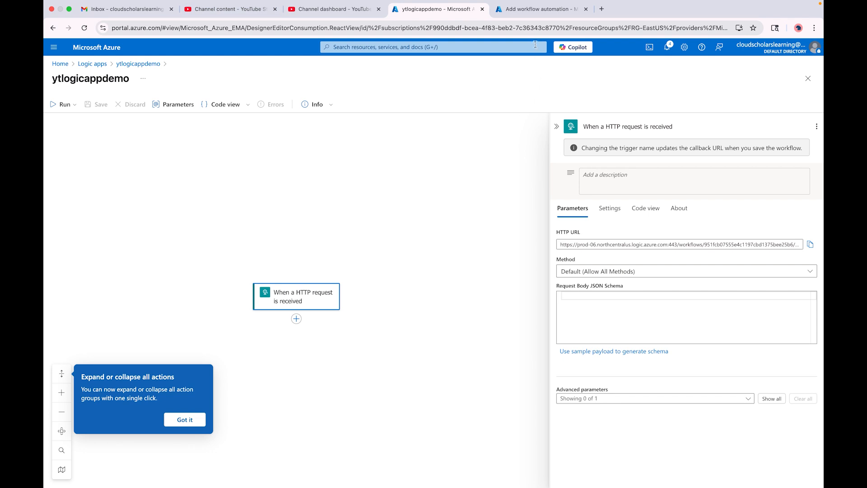
In the workflow automation form, choose ytlogicappdemo as the logic app to trigger and create the automation.
click(528, 15)
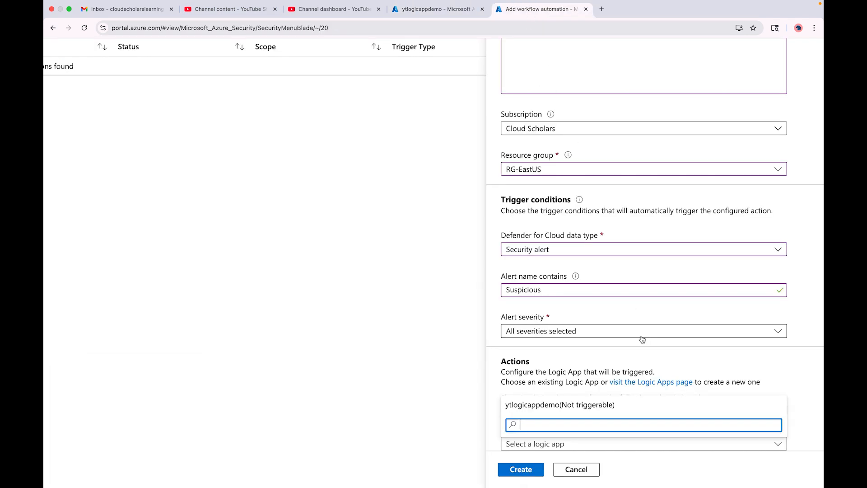
click(750, 376)
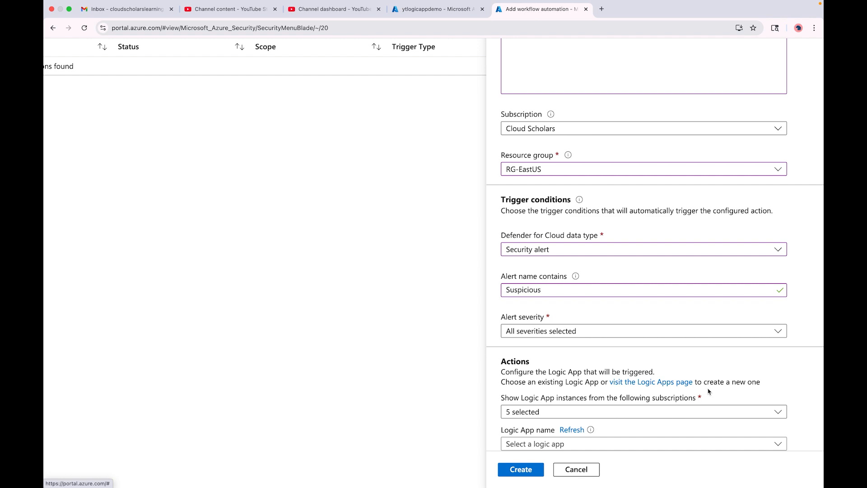
click(778, 444)
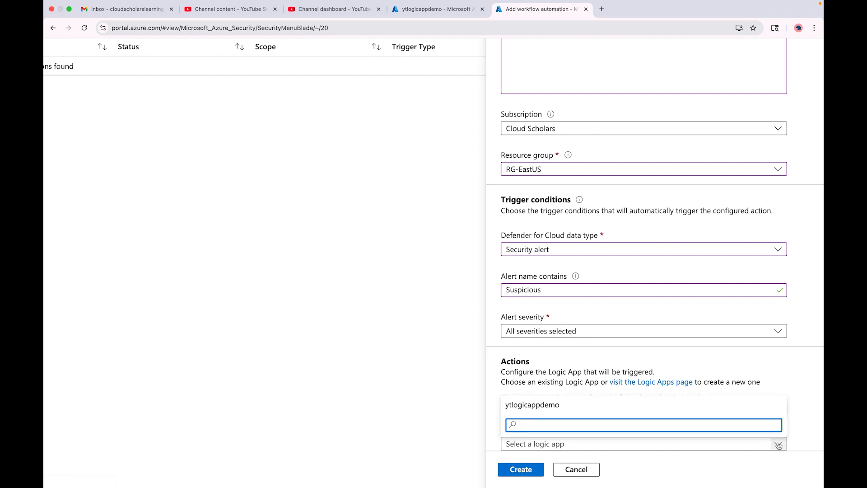
click(559, 409)
click(527, 469)
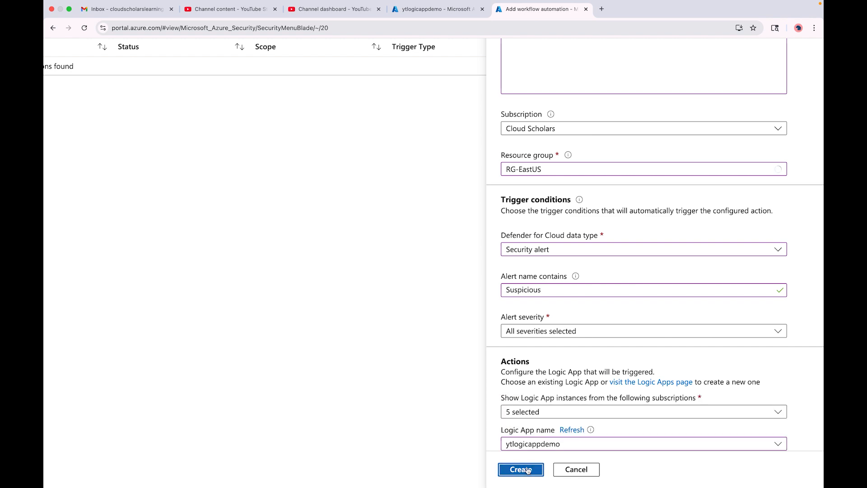